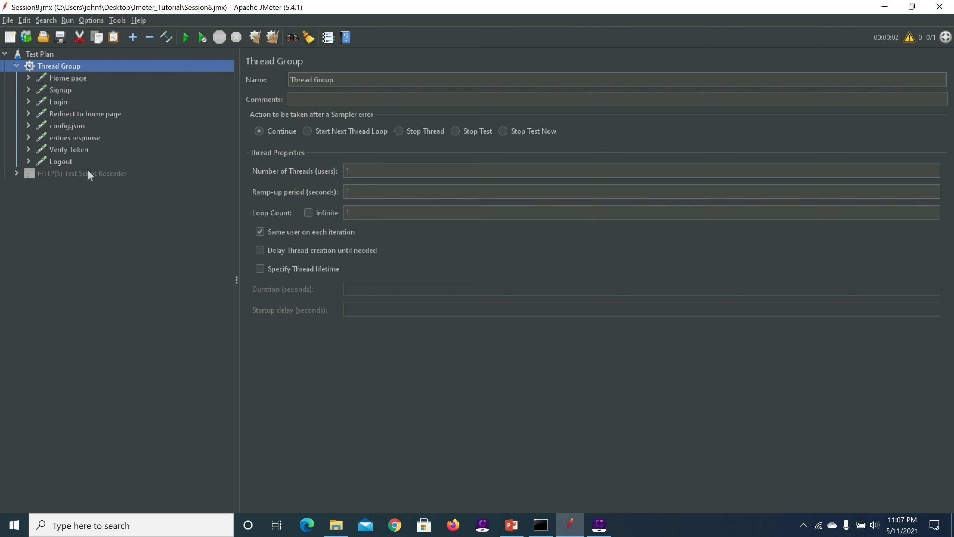
Review the settings of each HTTP request in the Thread Group, from Home page down to Logout
left_click(60, 79)
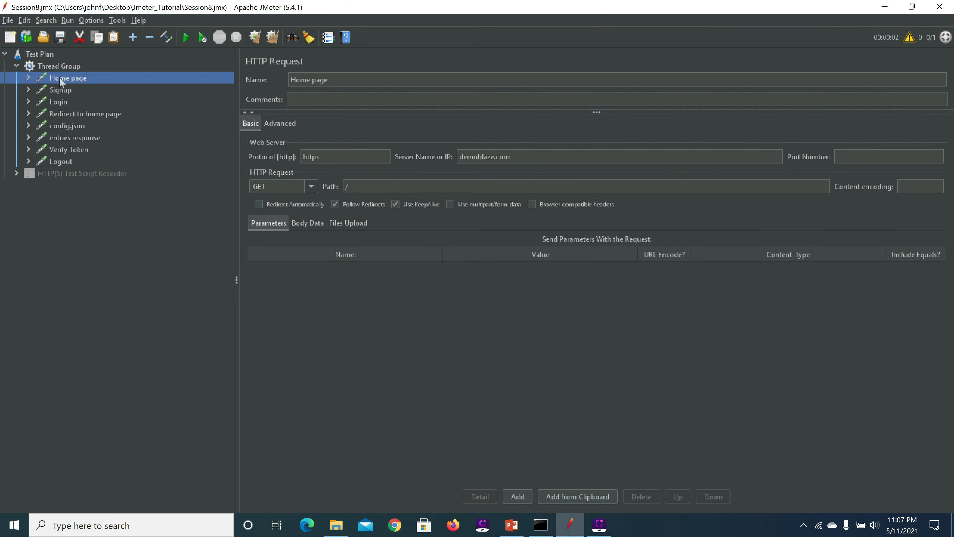
key("Down")
key("Down")
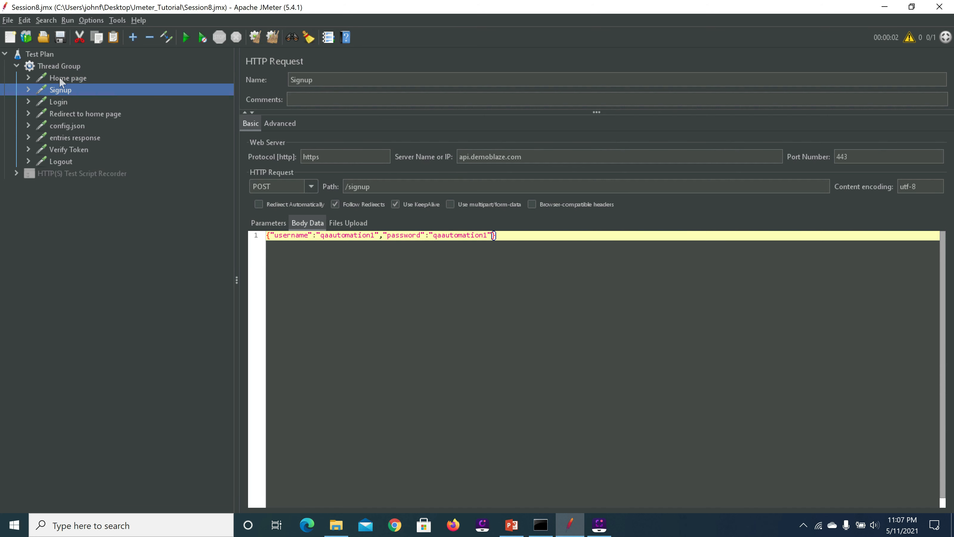
key("Down")
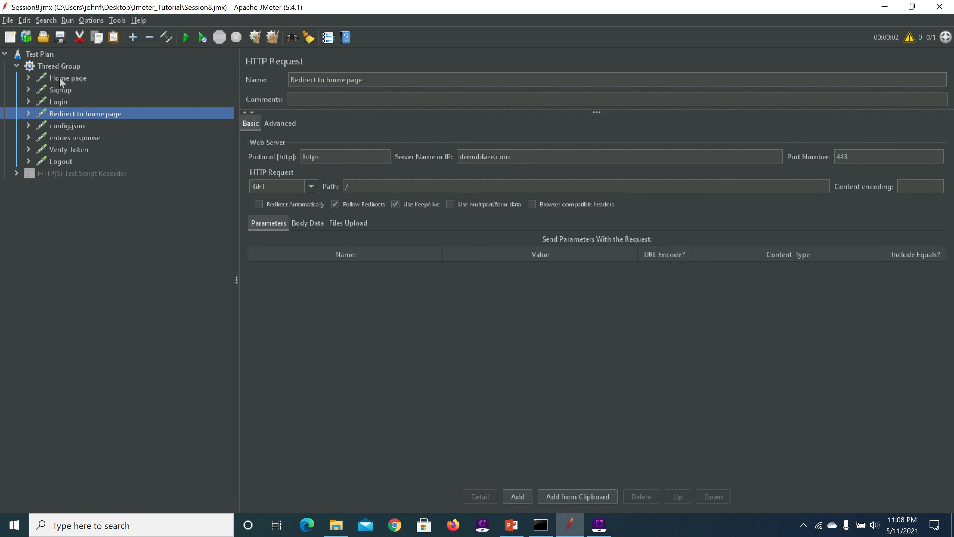
key("Down")
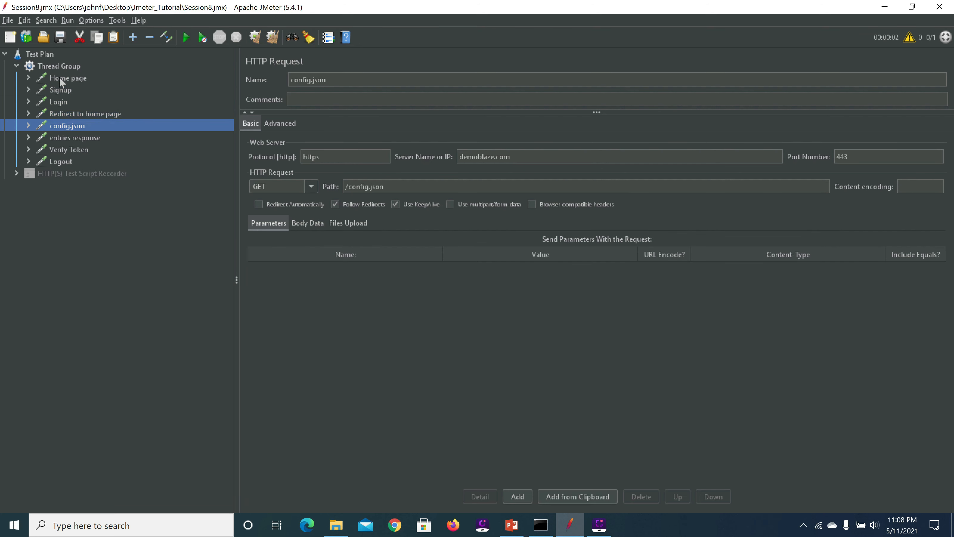
key("Down")
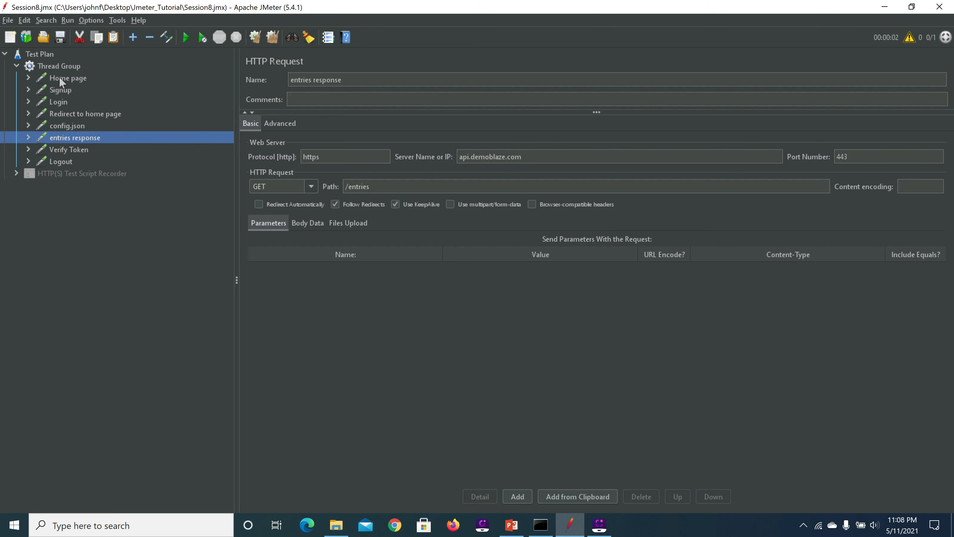
key("Down")
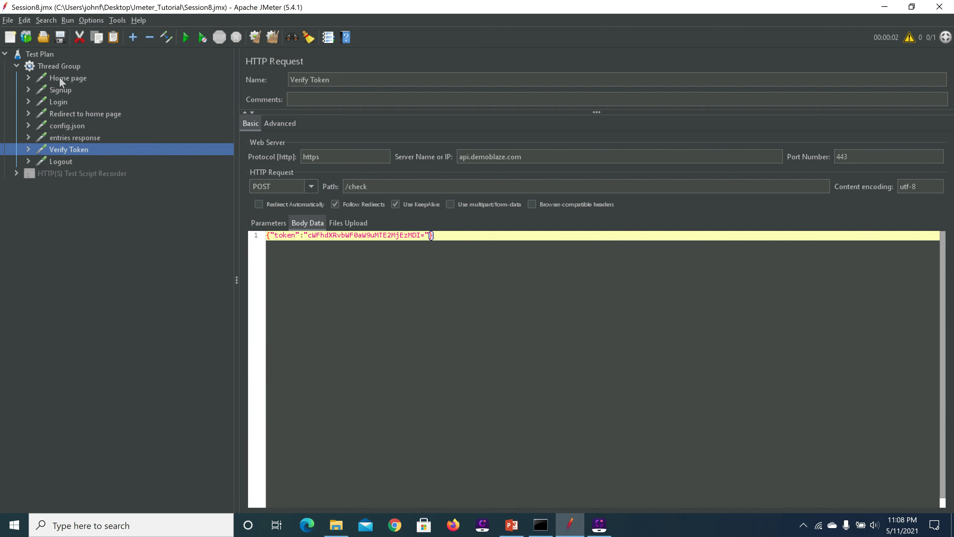
key("Down")
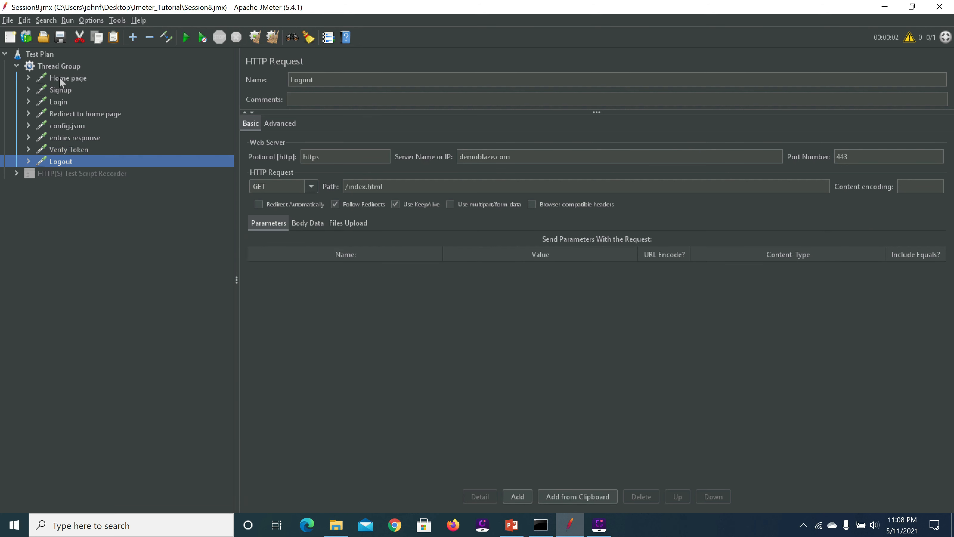
Go back up through the requests to Home page and examine the Signup request's body data and child elements
key("Up")
key("Up")
key("Up")
key("Up")
key("Up")
key("Up")
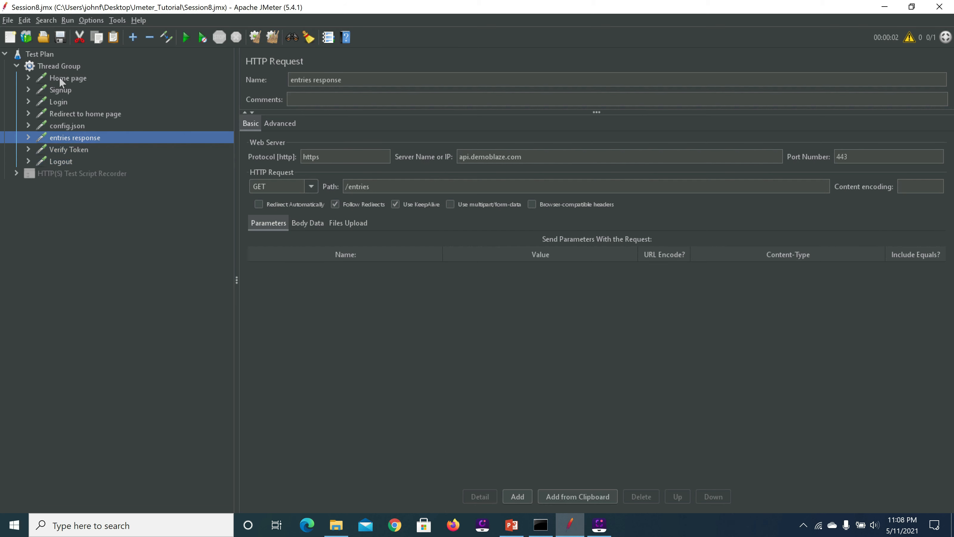
key("Up")
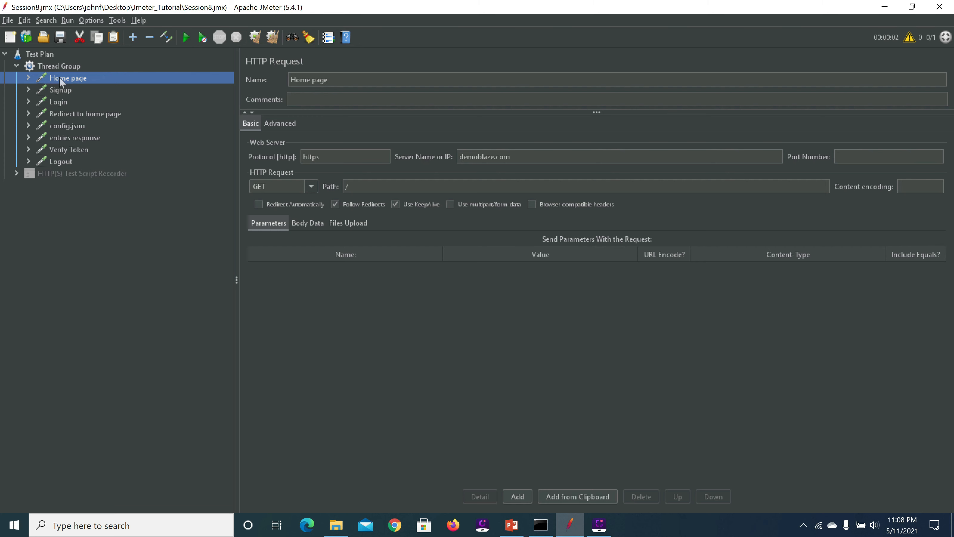
key("Down")
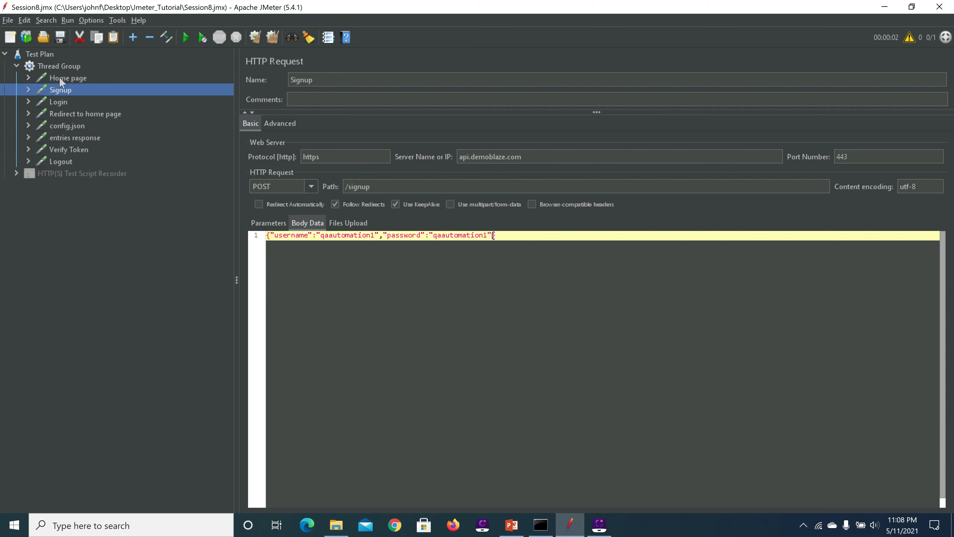
key("Right")
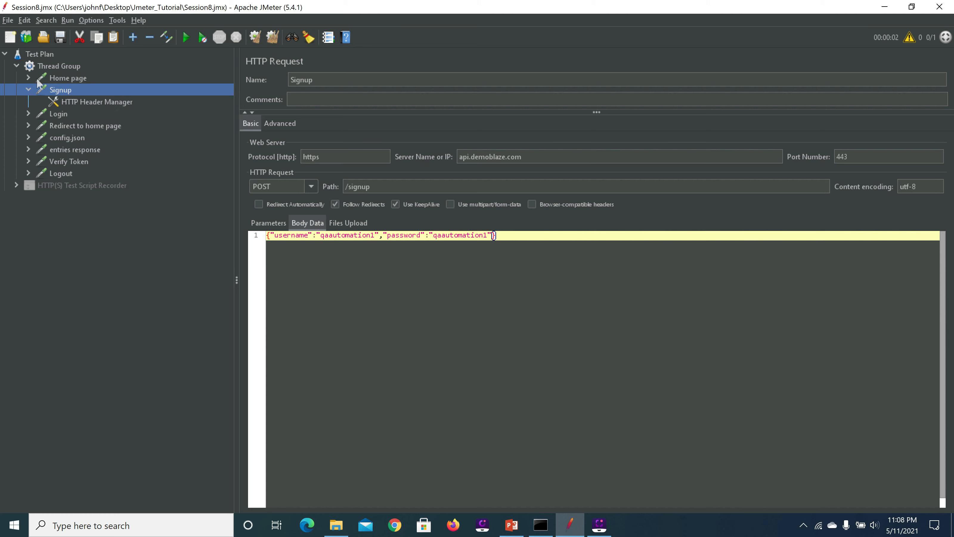
key("Left")
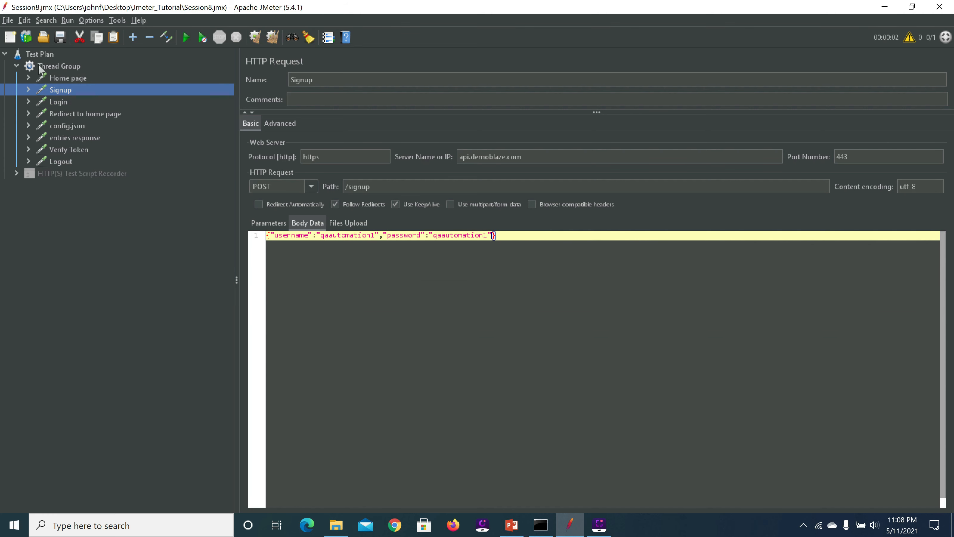
Add a View Results Tree listener to the Thread Group
left_click(37, 63)
right_click(37, 64)
mouse_move(165, 68)
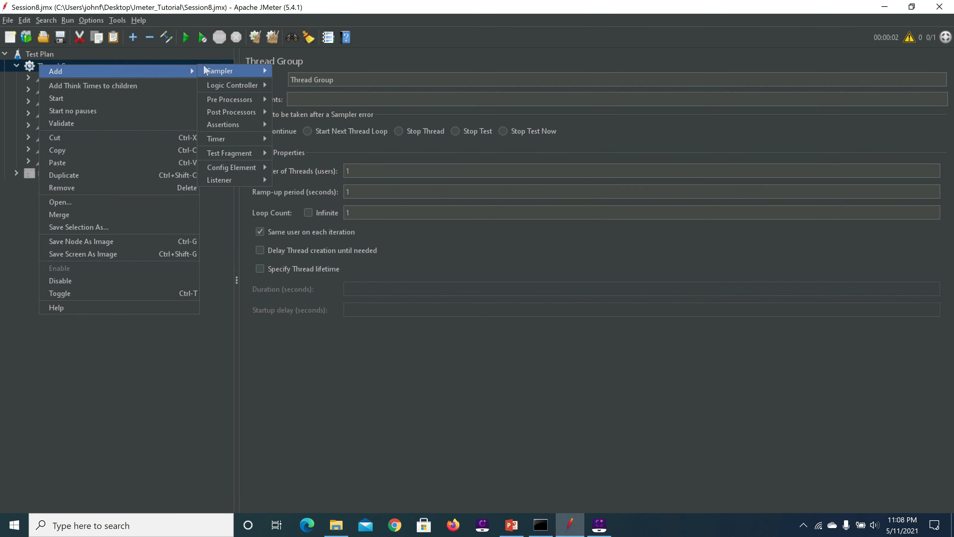
mouse_move(259, 181)
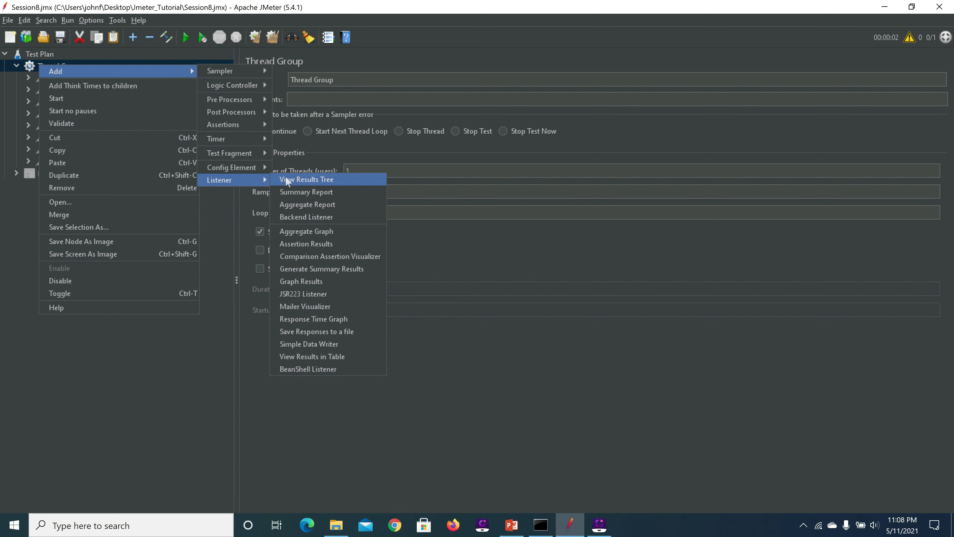
left_click(288, 180)
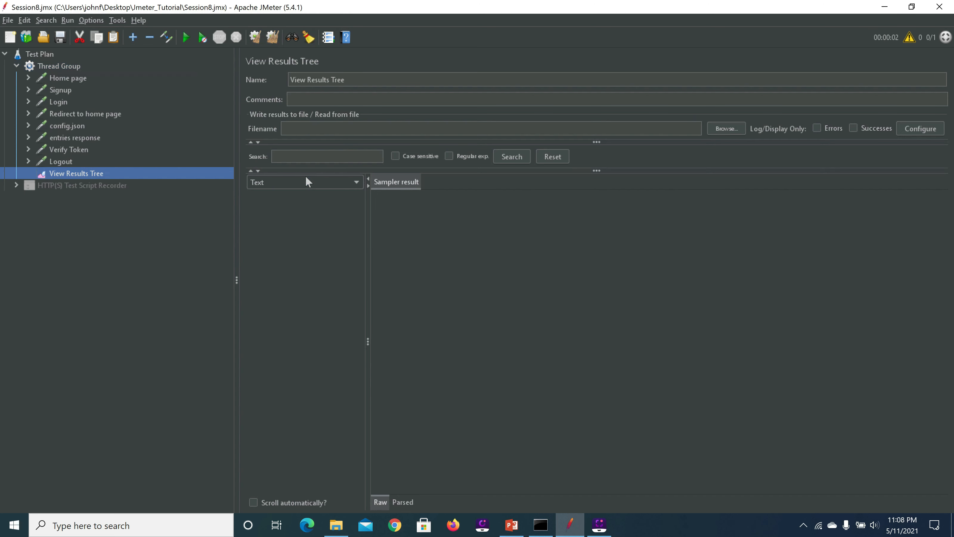
Run the test plan and examine the Home page and Signup results, selecting the error message text in the Signup response body
left_click(185, 37)
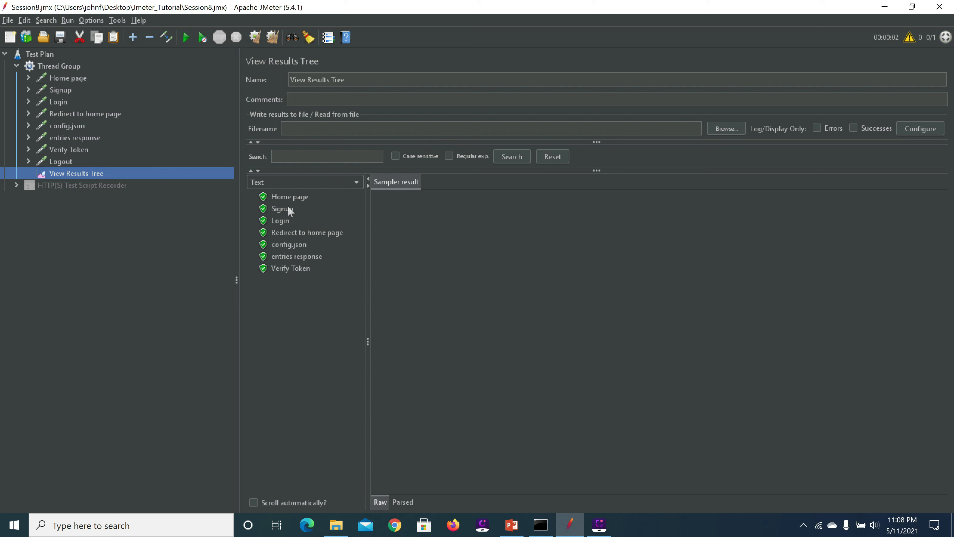
left_click(299, 194)
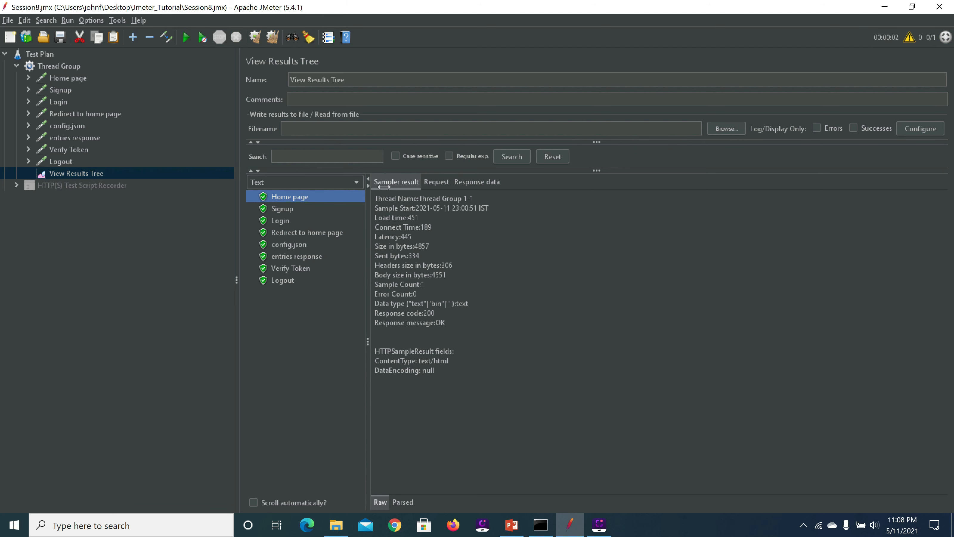
left_click(444, 183)
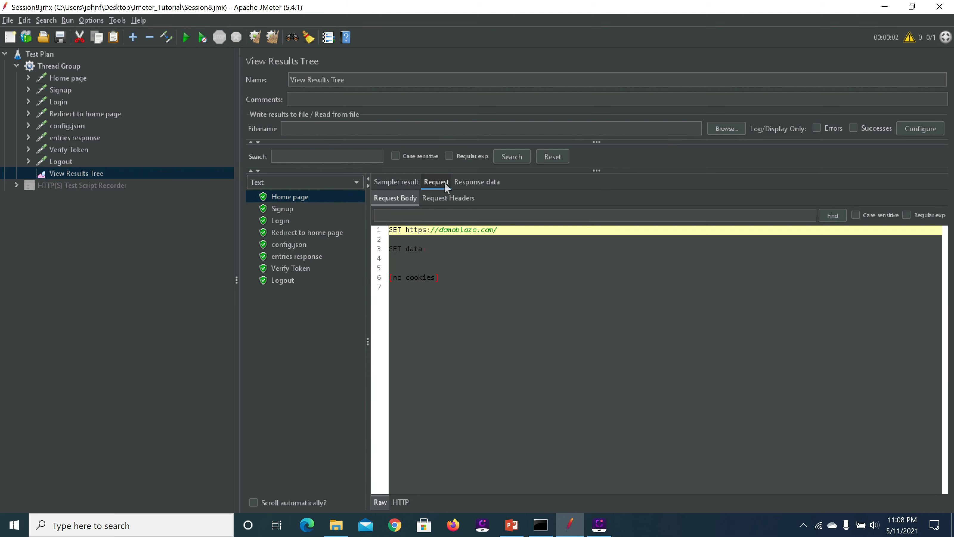
left_click(468, 180)
left_click(284, 209)
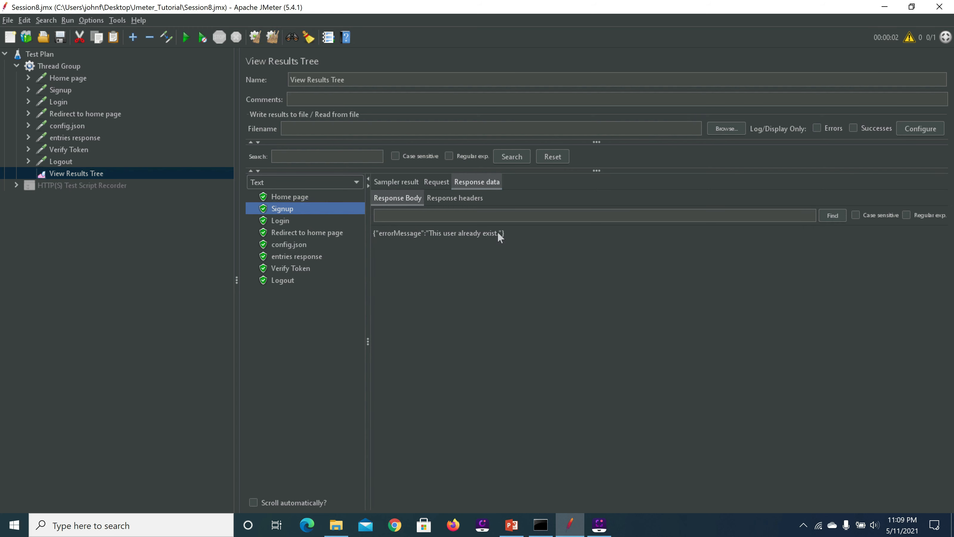
left_click_drag(500, 233, 444, 230)
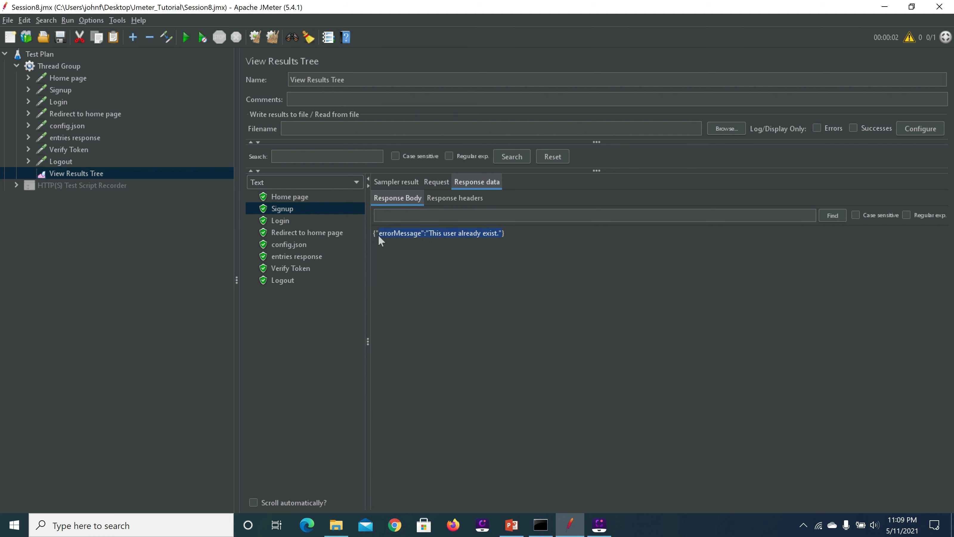
Add a Response Assertion under the Signup request
left_click(28, 89)
left_click(64, 89)
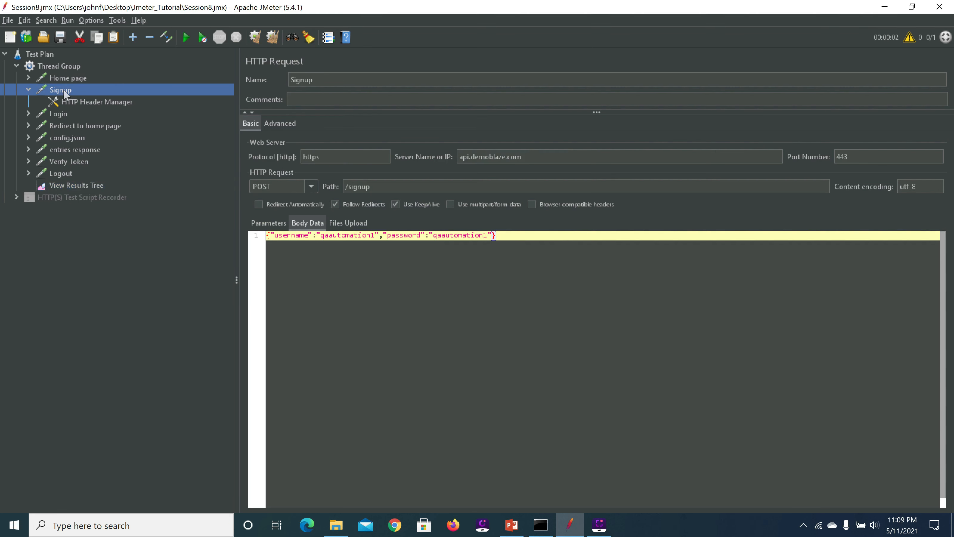
right_click(63, 89)
mouse_move(177, 99)
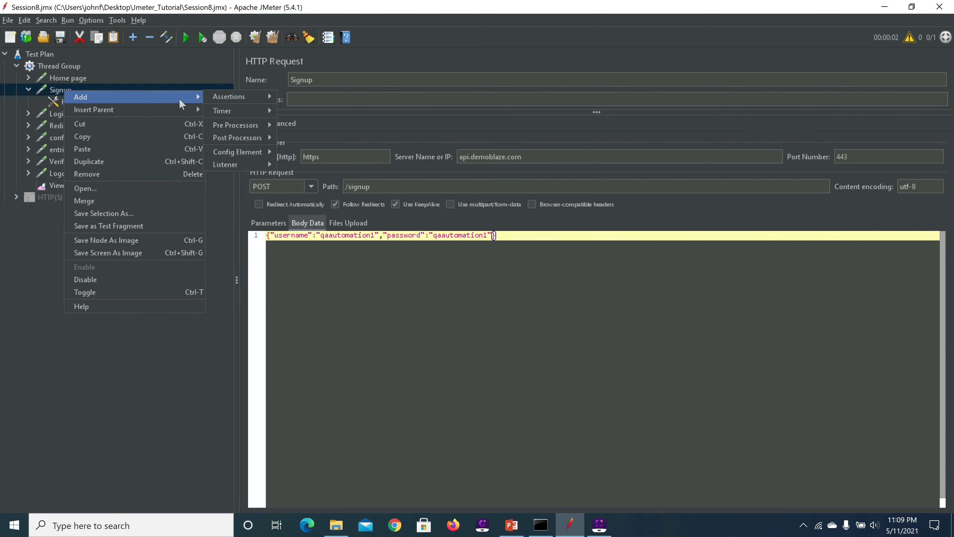
mouse_move(228, 96)
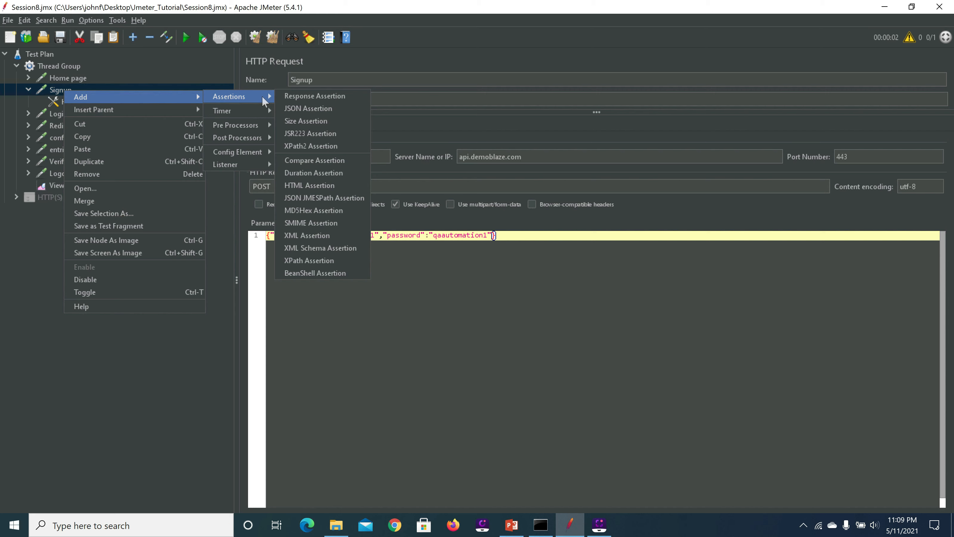
left_click(302, 95)
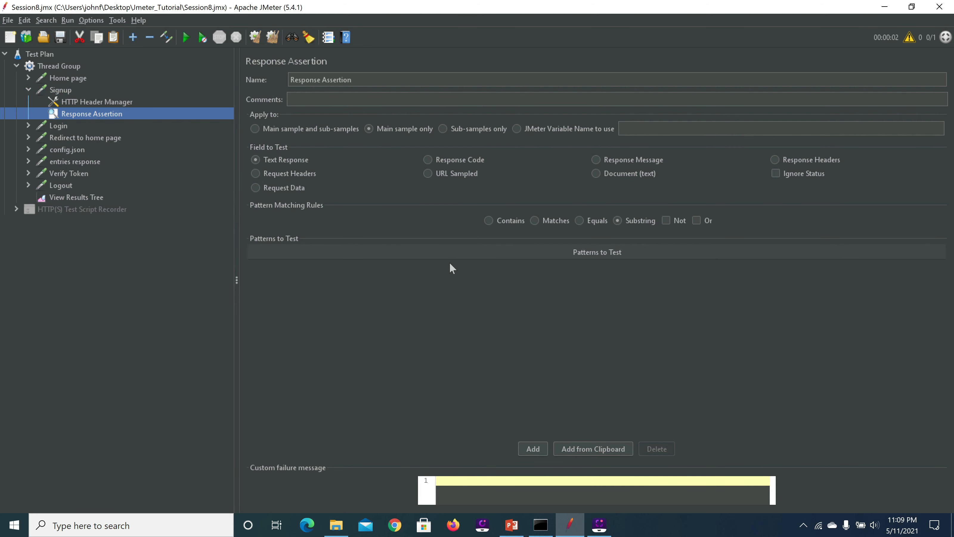
Add the test pattern errorMessage":"This user already exist." to the assertion, negate the match with Not, and save the test plan
left_click(537, 448)
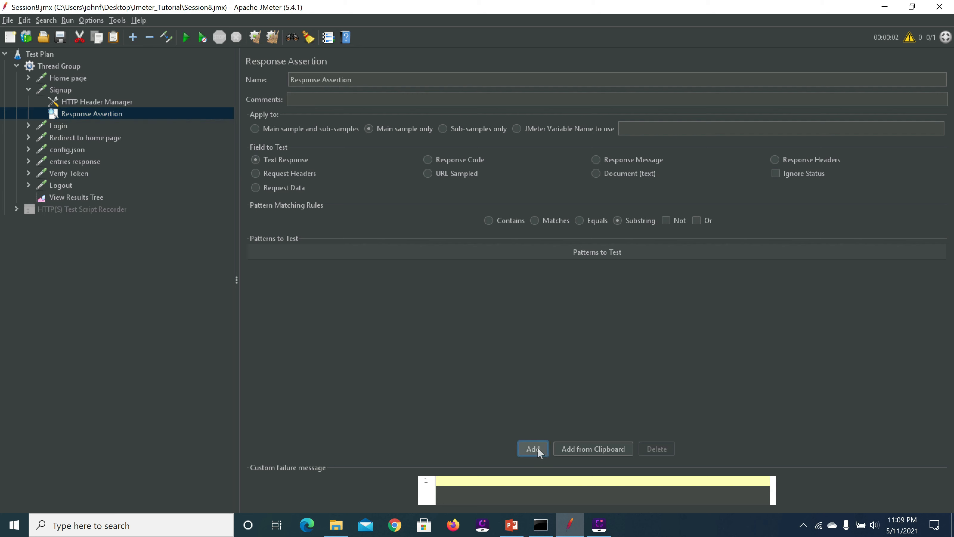
left_click(349, 265)
left_click(348, 266)
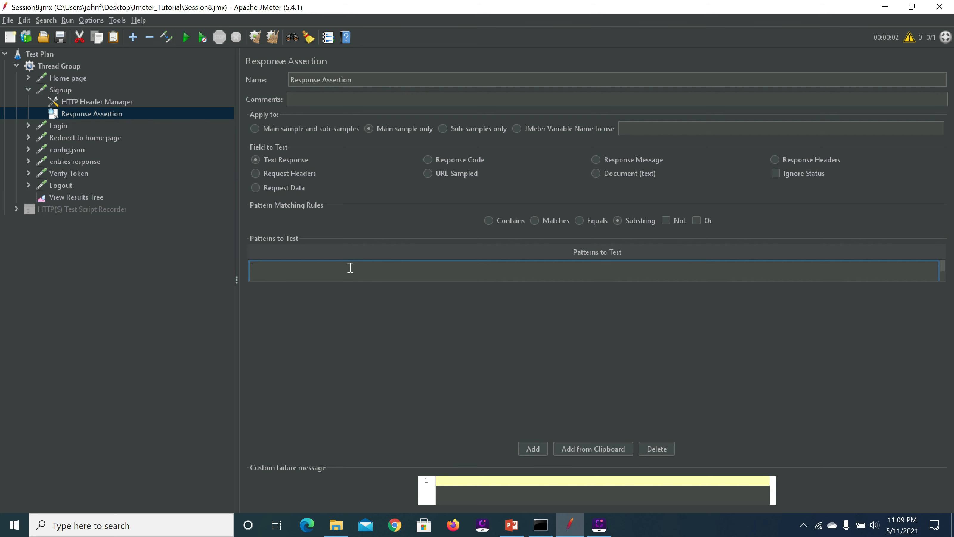
type("errorMessage\":\"This user already exist.\"")
left_click(666, 220)
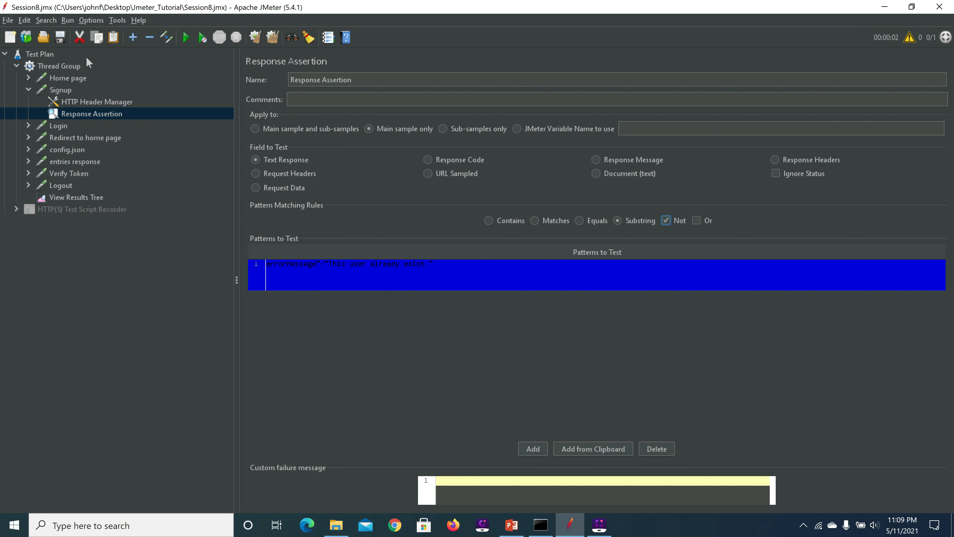
left_click(61, 36)
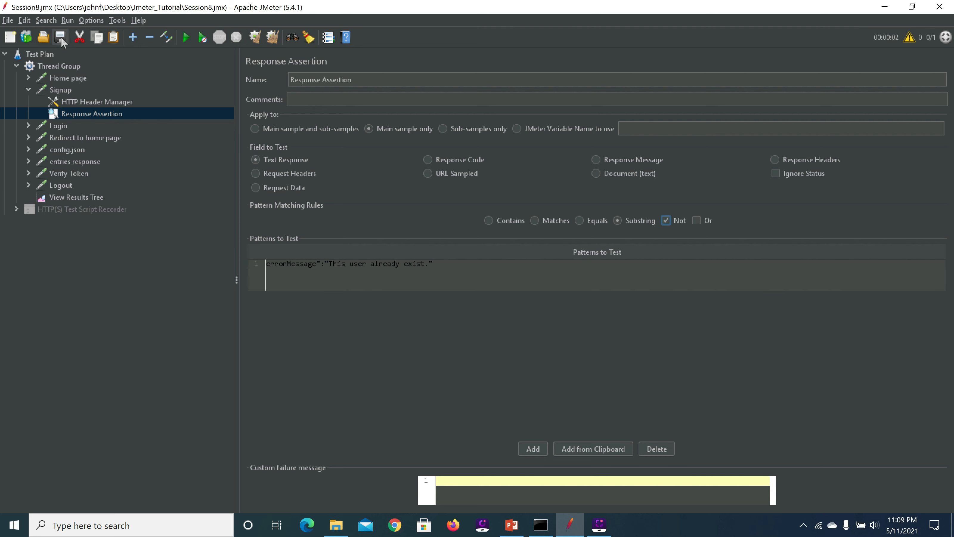
Rerun the test plan from the View Results Tree and inspect the Response Assertion result under the new Signup sample
left_click(79, 196)
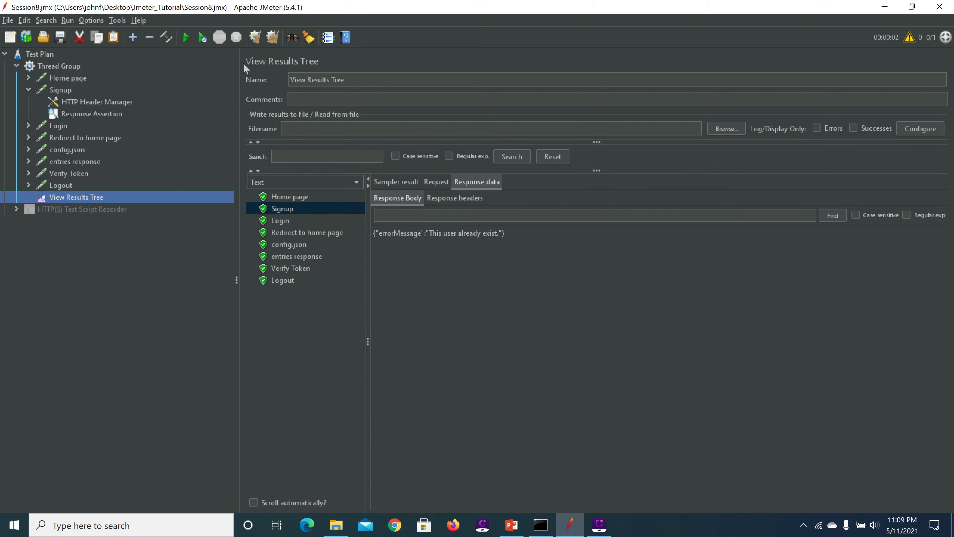
left_click(184, 37)
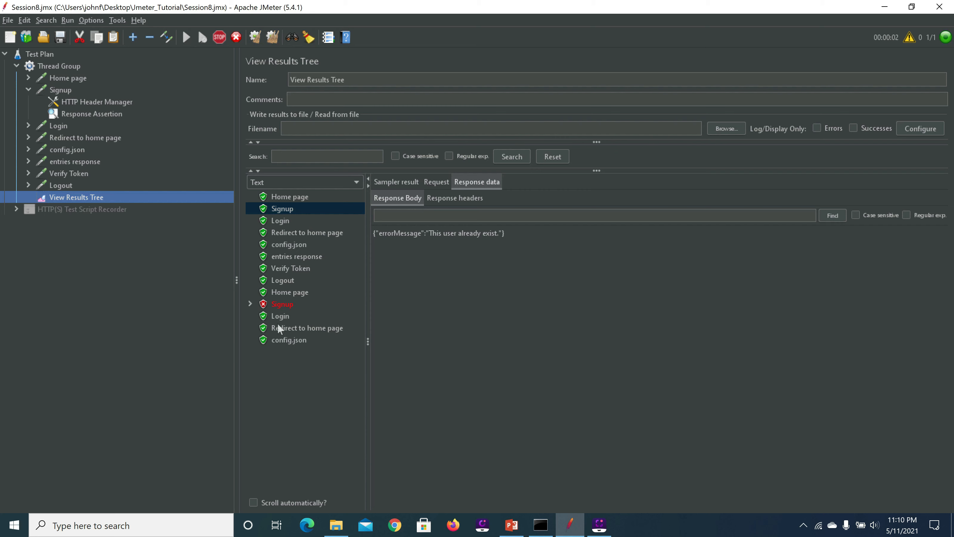
left_click(250, 303)
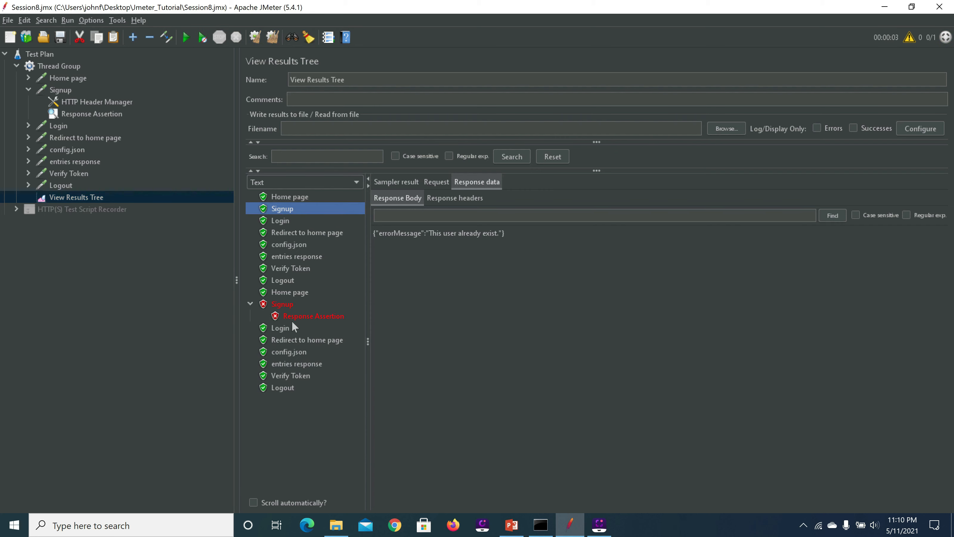
left_click(306, 316)
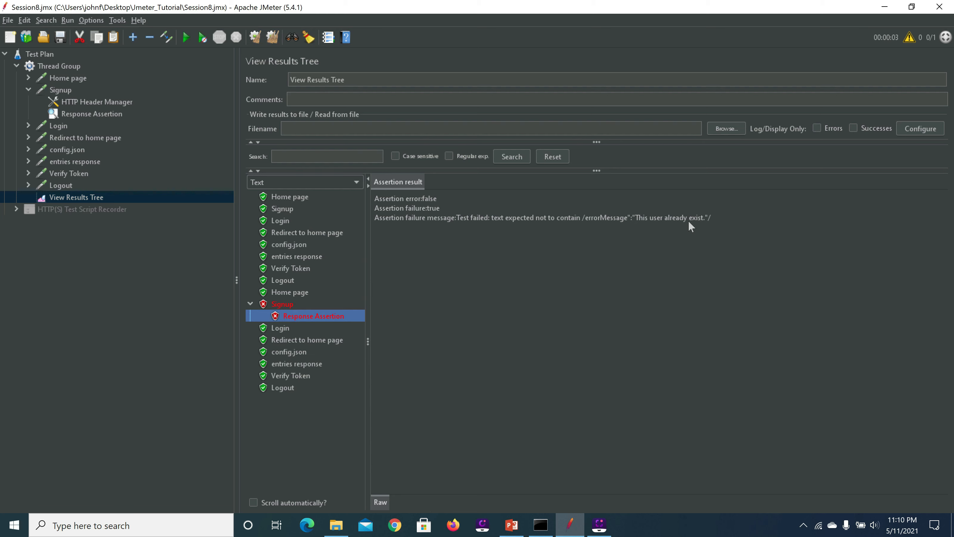
Inspect the request body and response data of the latest Login sample
left_click(278, 329)
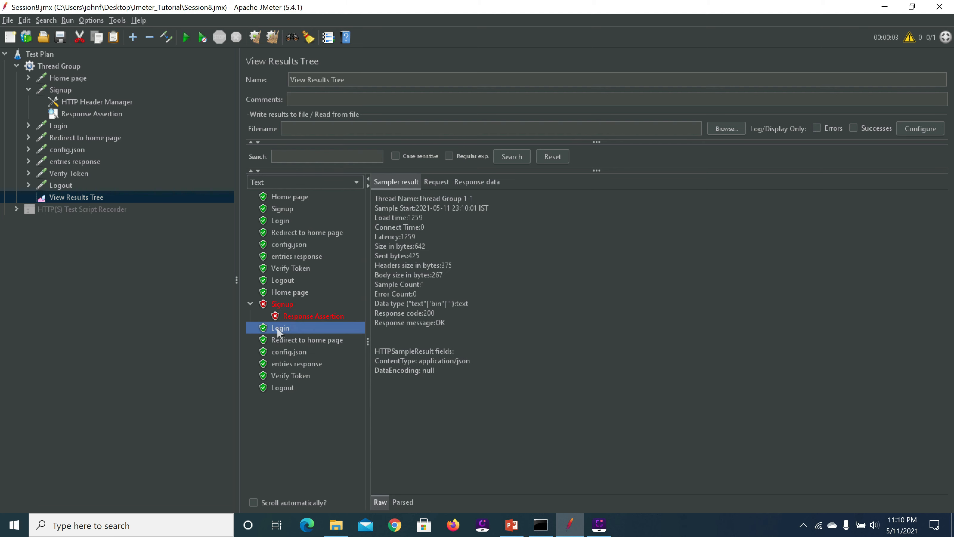
left_click(433, 186)
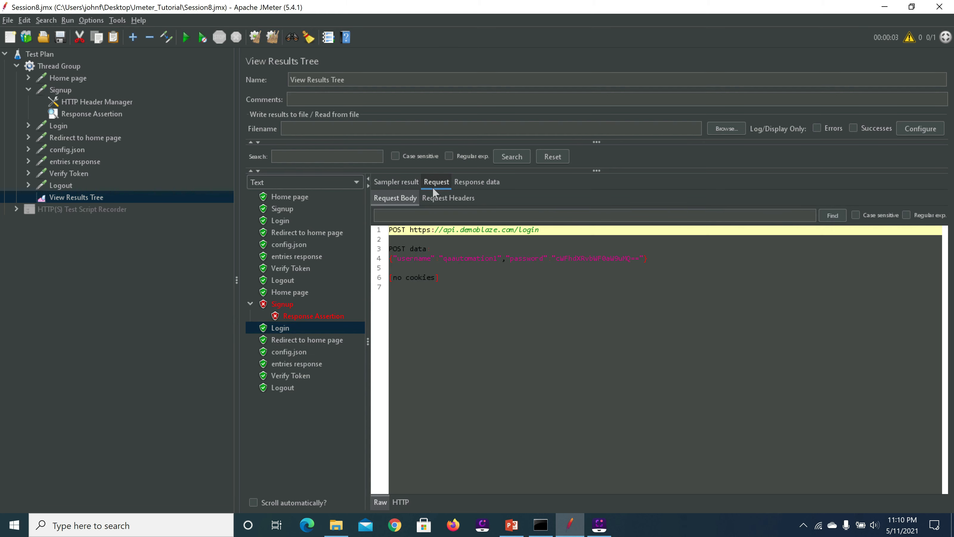
left_click(472, 180)
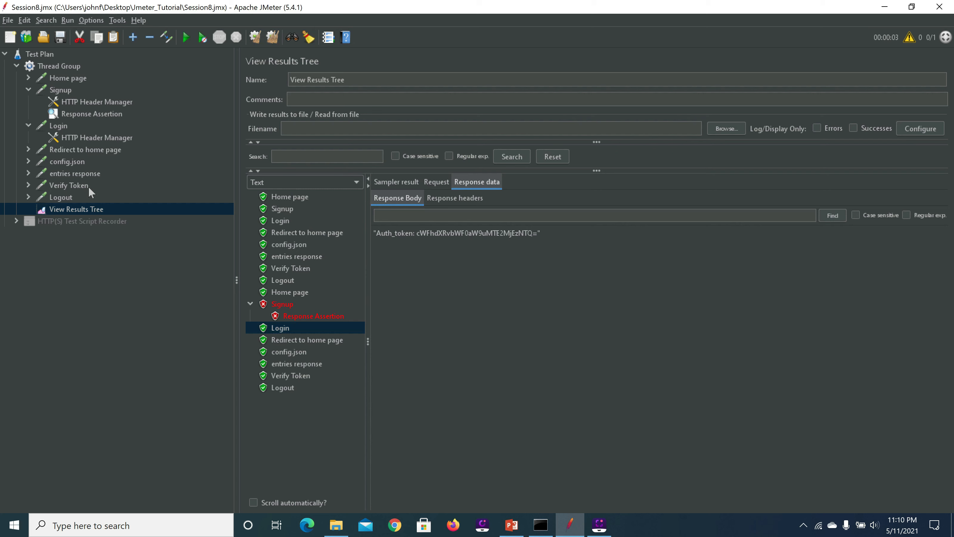
Add a Regular Expression Extractor post processor under the Login request
right_click(54, 125)
mouse_move(155, 128)
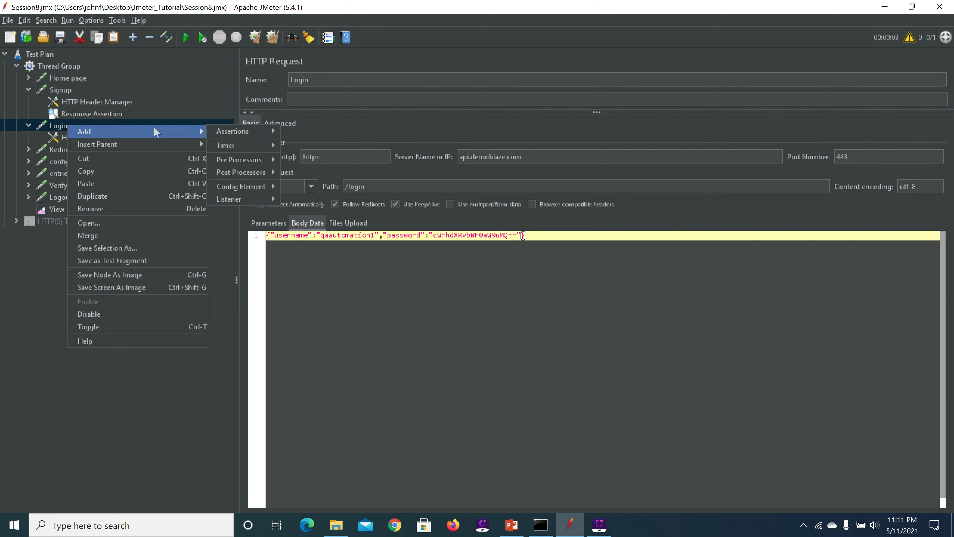
mouse_move(242, 152)
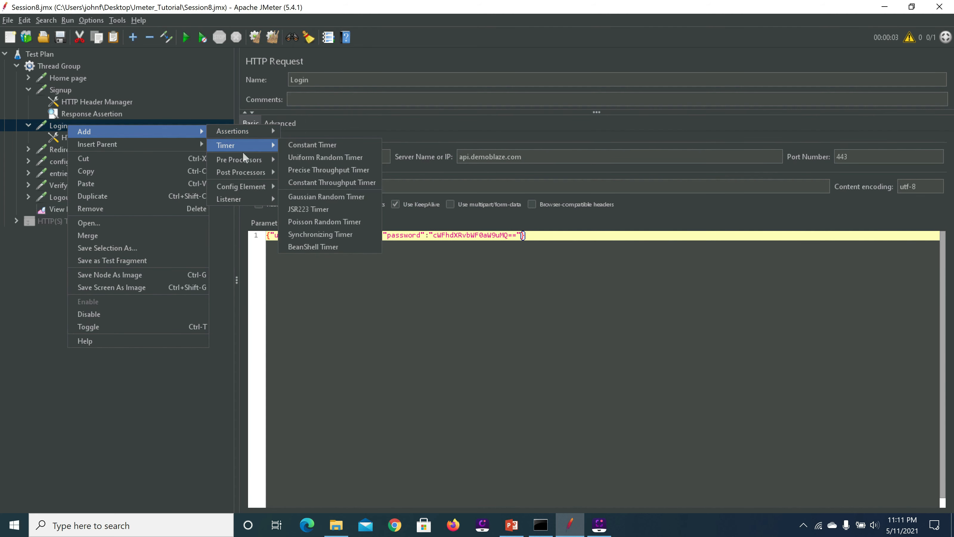
mouse_move(254, 167)
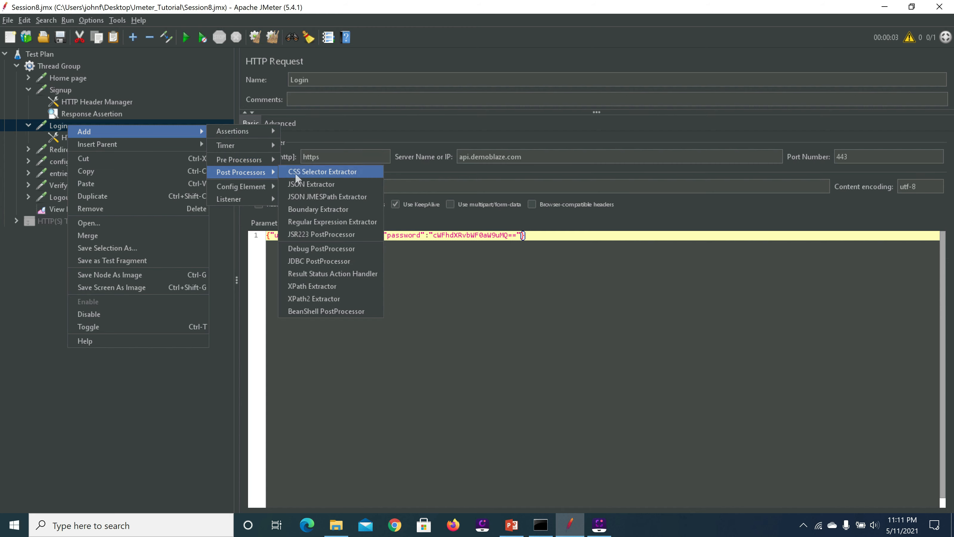
left_click(337, 221)
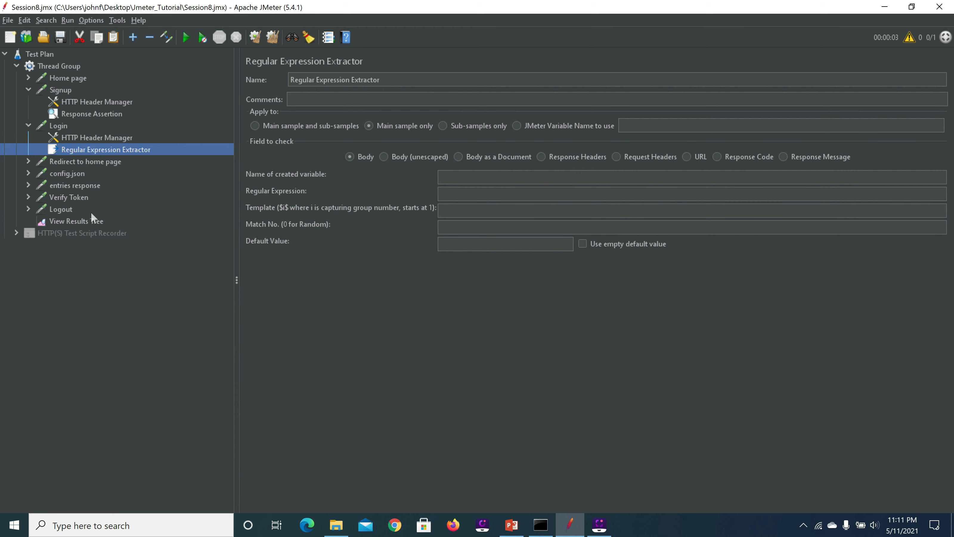
Copy the full auth token text from the Login sample's response body into the extractor's Regular Expression field
left_click(88, 219)
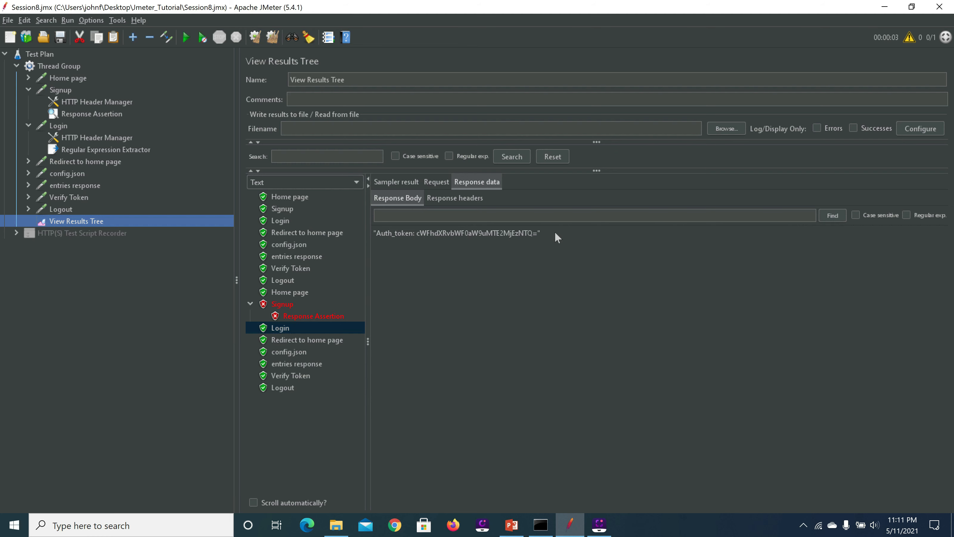
left_click(539, 233)
left_click_drag(493, 234, 370, 231)
key("ctrl+c")
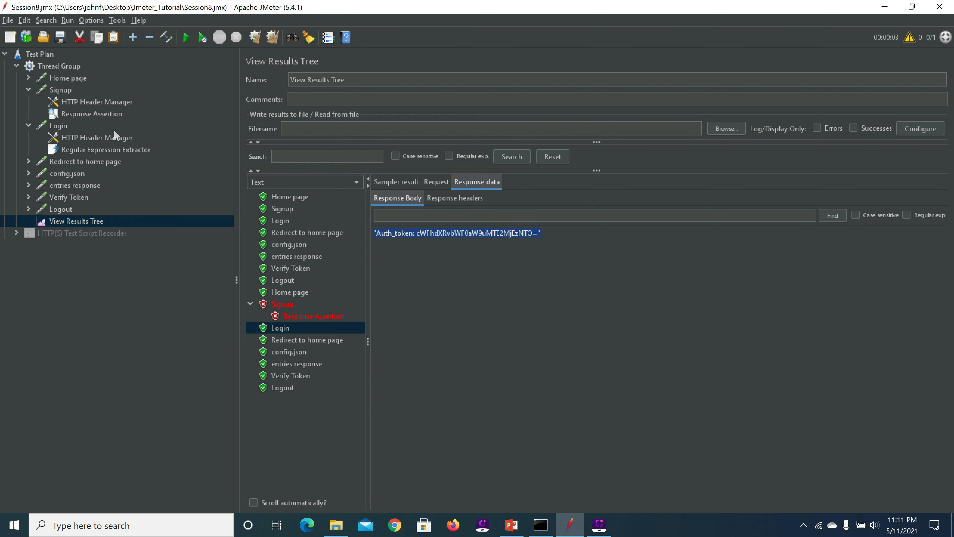
left_click(116, 149)
left_click(463, 192)
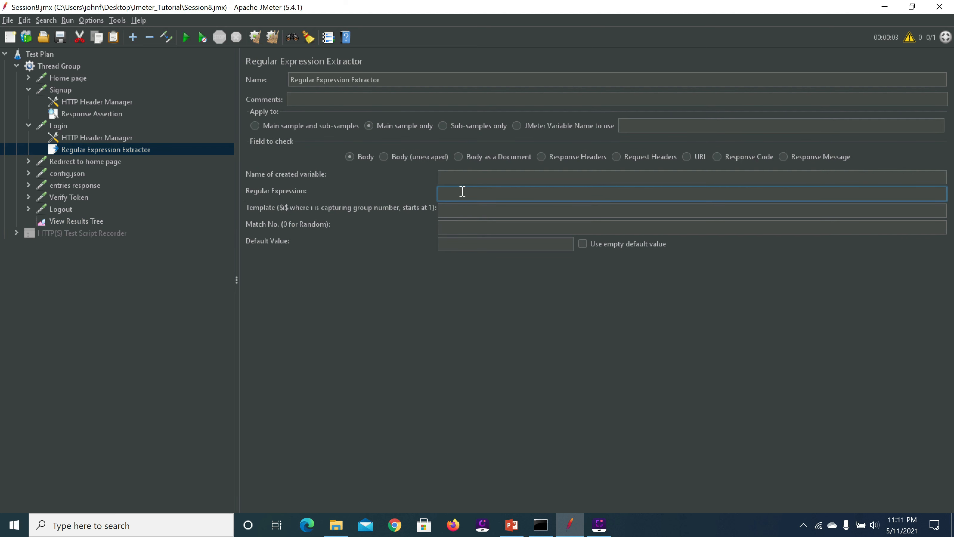
key("ctrl+v")
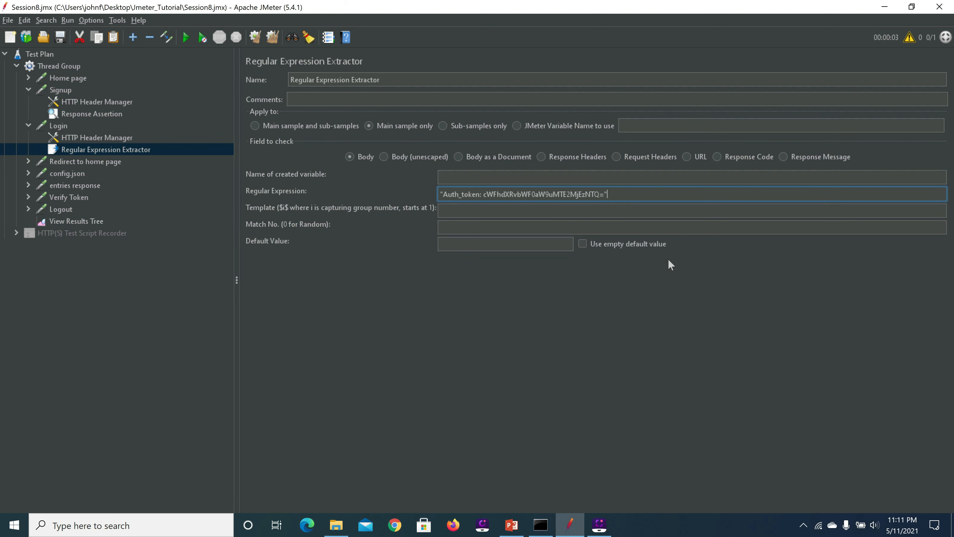
Trim the extractor's regular expression to the prefix Auth_token: by removing the token value and the opening quote
key("BackSpace")
key("BackSpace")
key("BackSpace")
key("BackSpace")
key("BackSpace")
key("BackSpace")
key("BackSpace")
key("BackSpace")
key("BackSpace")
key("BackSpace")
key("BackSpace")
key("BackSpace")
key("BackSpace")
key("BackSpace")
key("BackSpace")
key("BackSpace")
key("BackSpace")
key("BackSpace")
key("BackSpace")
key("BackSpace")
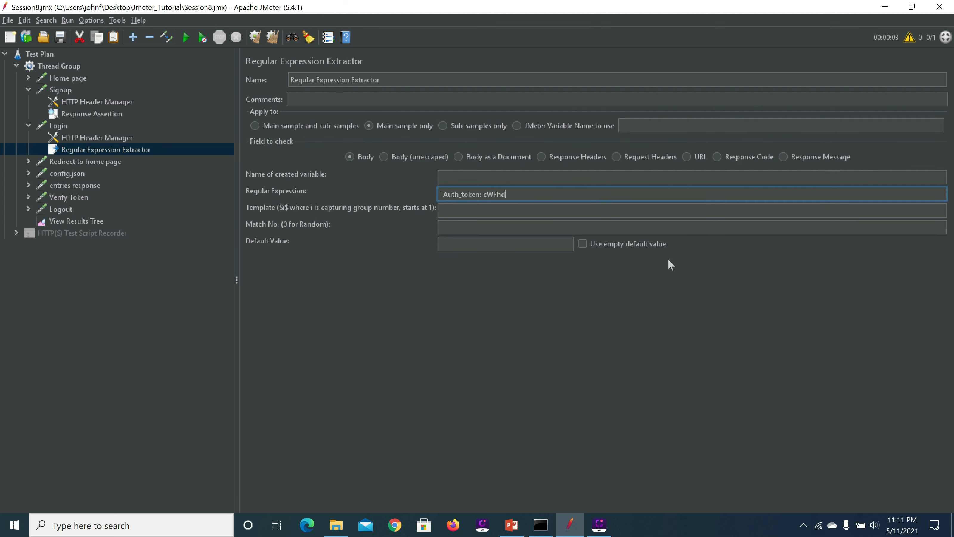
key("BackSpace")
key("BackSpace")
key("BackSpace")
key("BackSpace")
key("BackSpace")
key("Home")
key("Delete")
Name the extractor's created variable var_auth
left_click(471, 179)
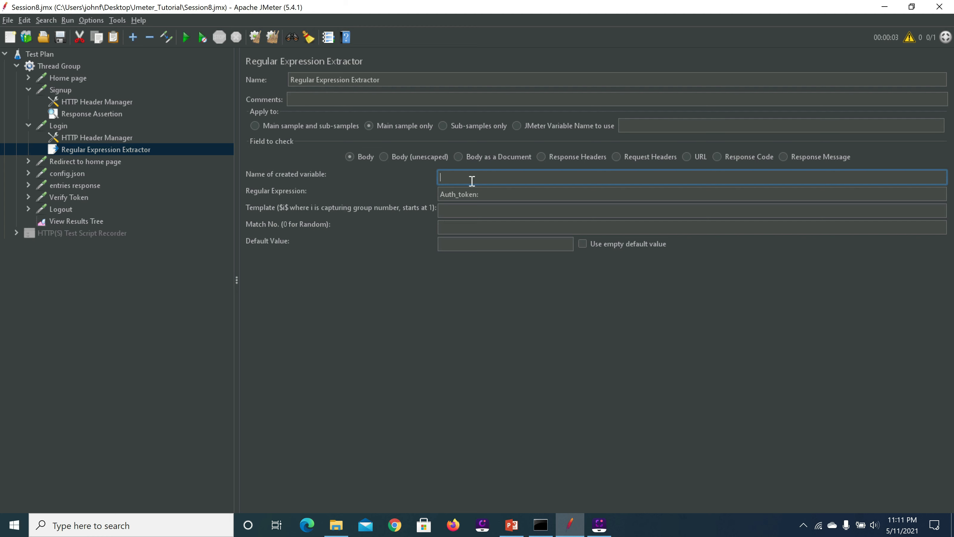
type("Var_auth")
key("BackSpace")
type("v")
Append the capture group ([^"]+) to the regular expression after Auth_token:
left_click(492, 193)
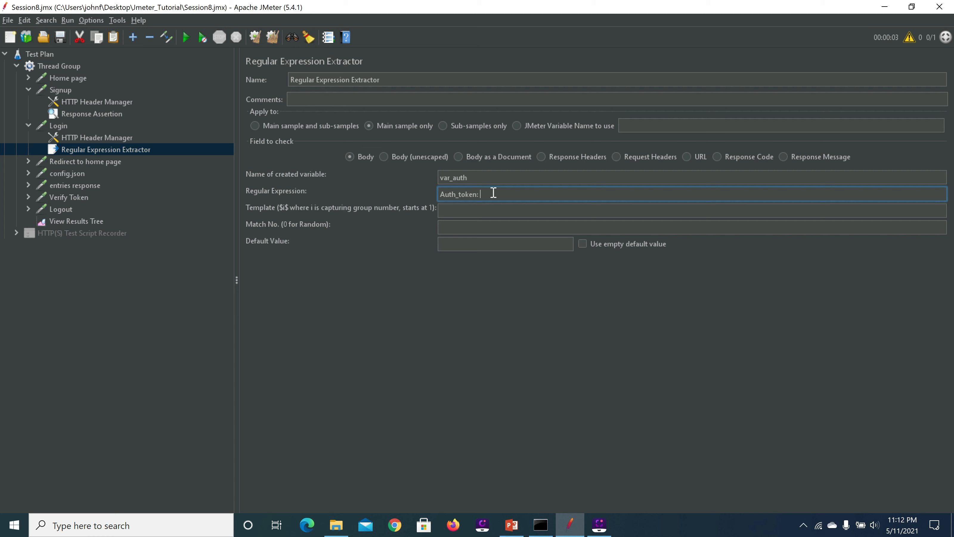
type("()")
type("[")
type("^")
type("\"")
type("]")
type("+")
left_click(461, 208)
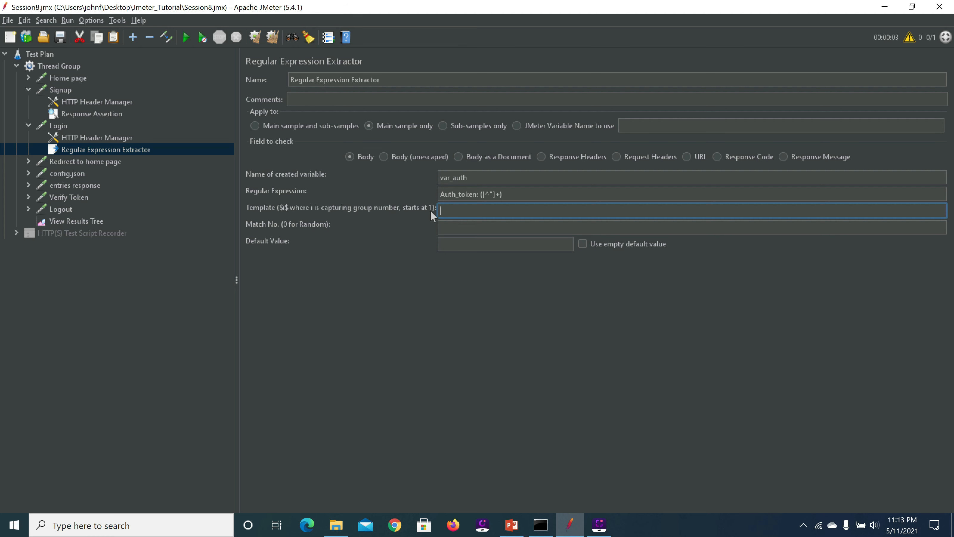
left_click(510, 194)
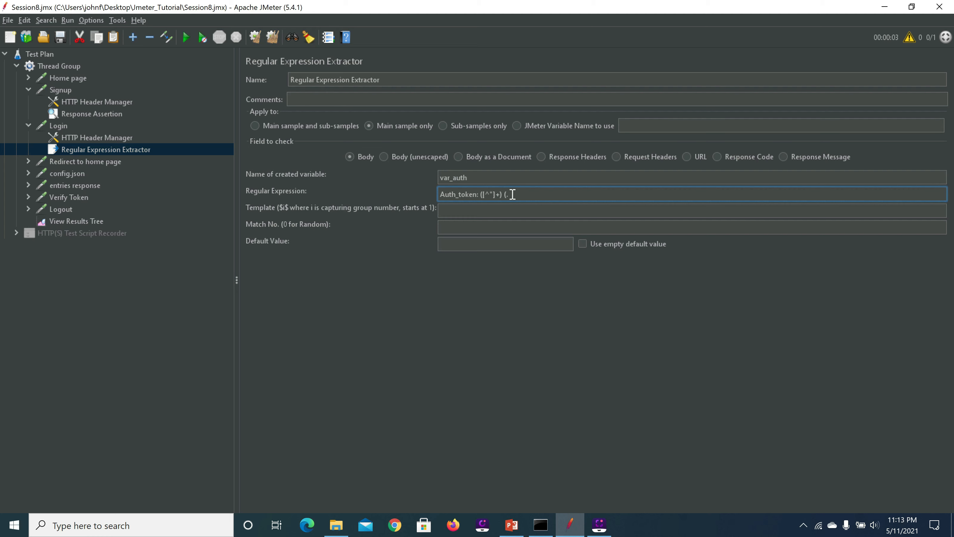
type("(.+?")
key("BackSpace")
key("BackSpace")
key("BackSpace")
key("BackSpace")
key("BackSpace")
Set the extractor's template to $1$, match number to 1 and default value to No Match Found
left_click(445, 208)
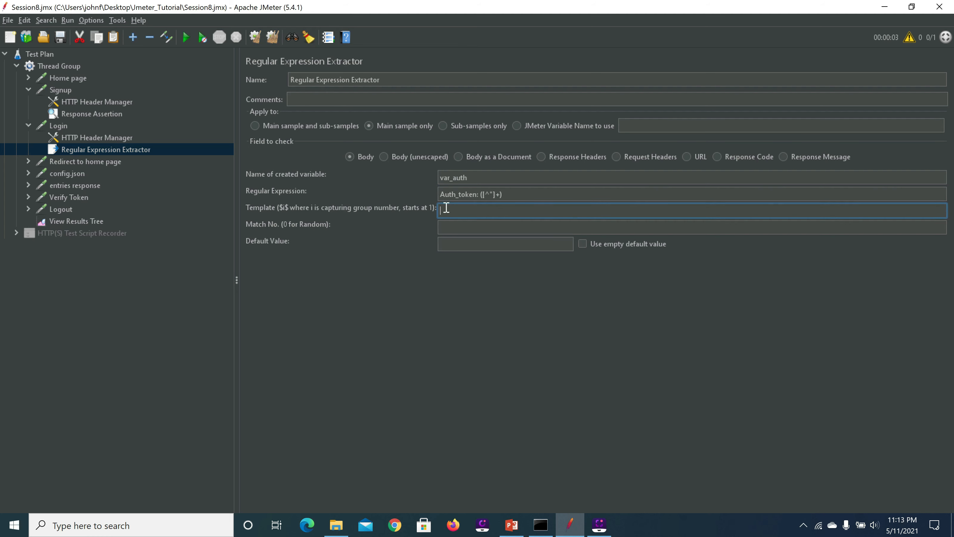
type("$1$")
left_click(450, 227)
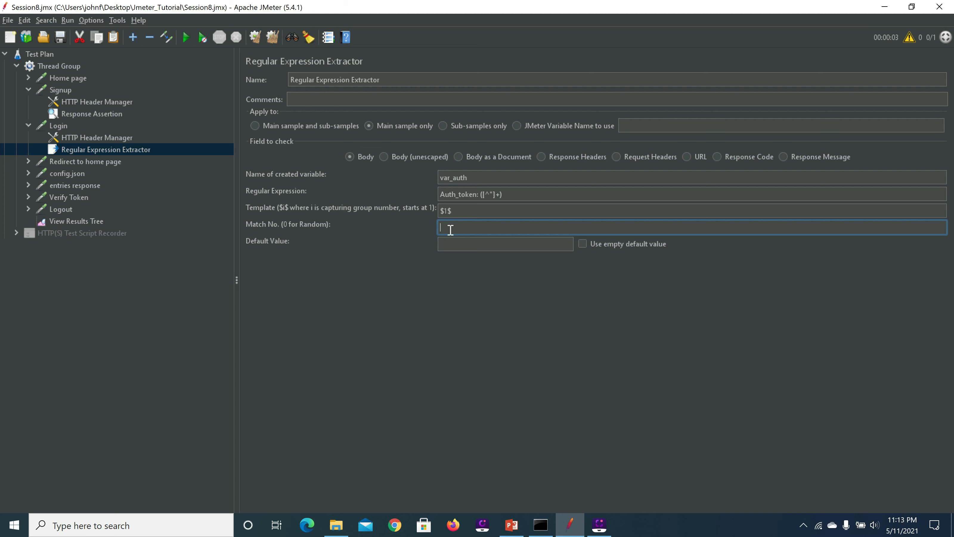
type("1")
left_click(449, 242)
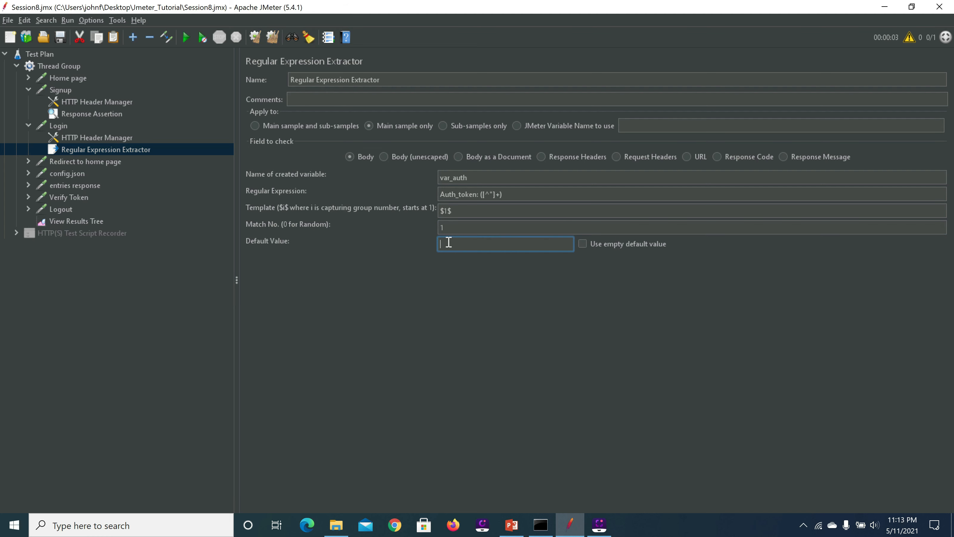
type("No Match Found")
Clear all previous results in the View Results Tree and rerun the test plan
left_click(72, 220)
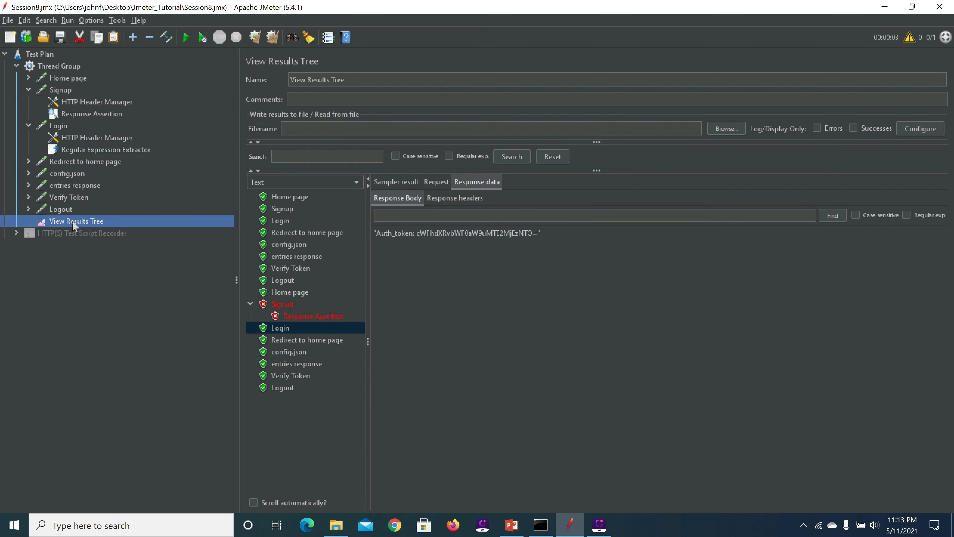
left_click(272, 37)
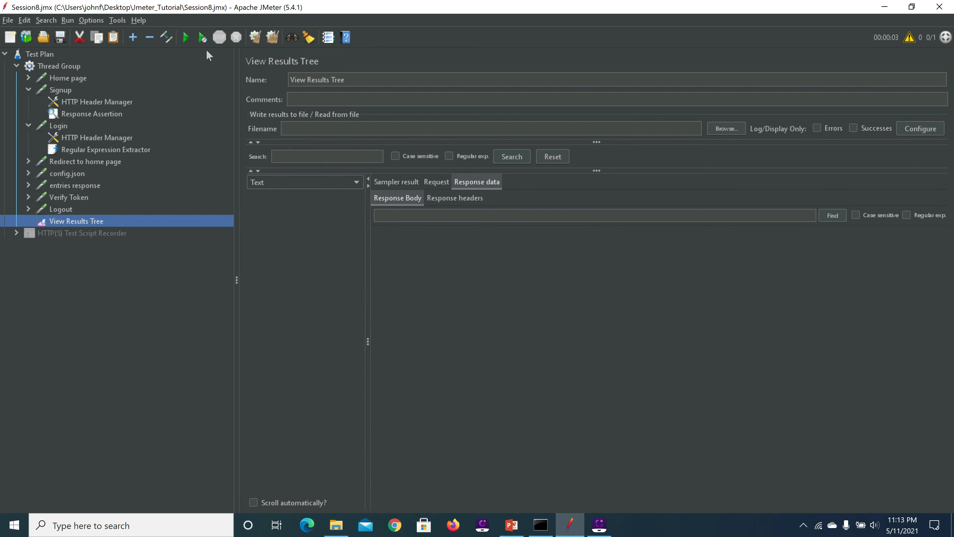
left_click(185, 38)
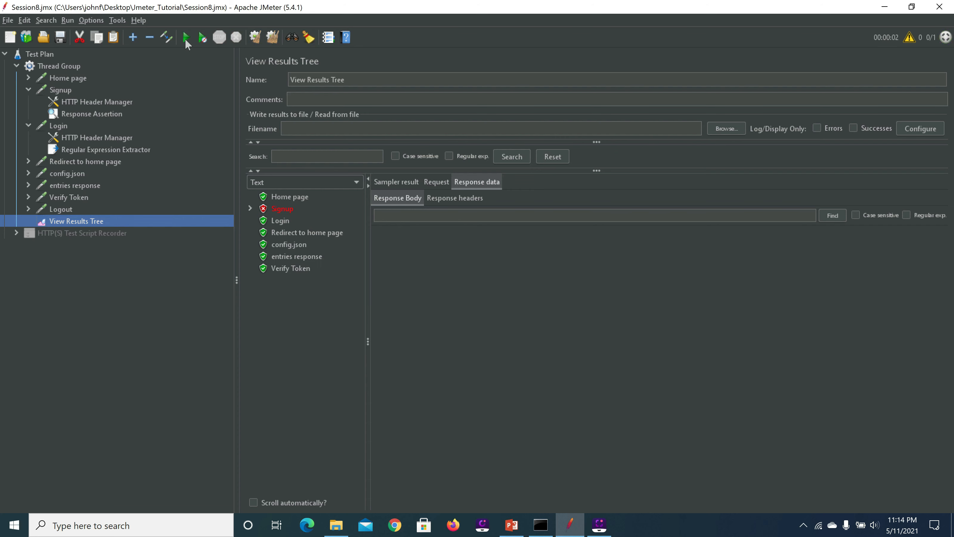
Compare the token in the Login sample's response with the token in the Verify Token sample's request body
left_click(281, 221)
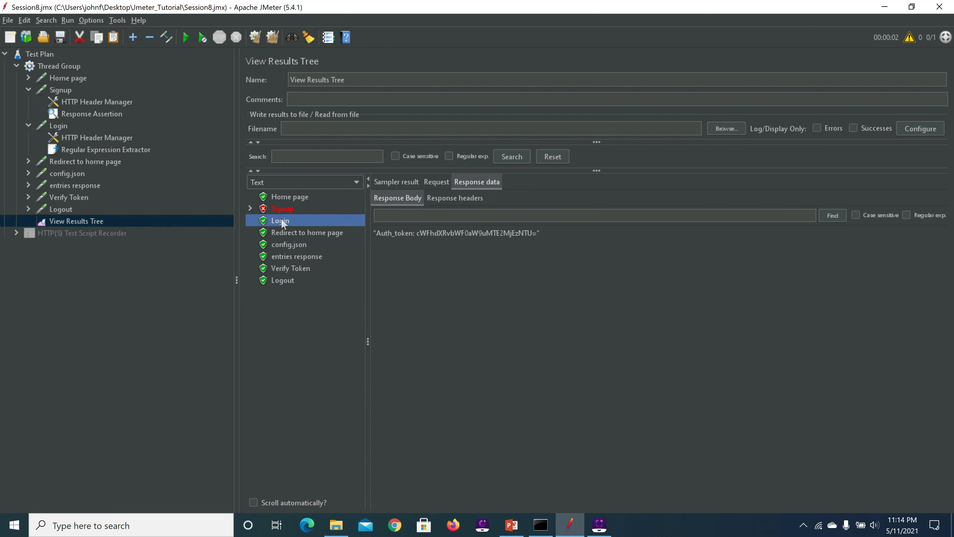
left_click(293, 269)
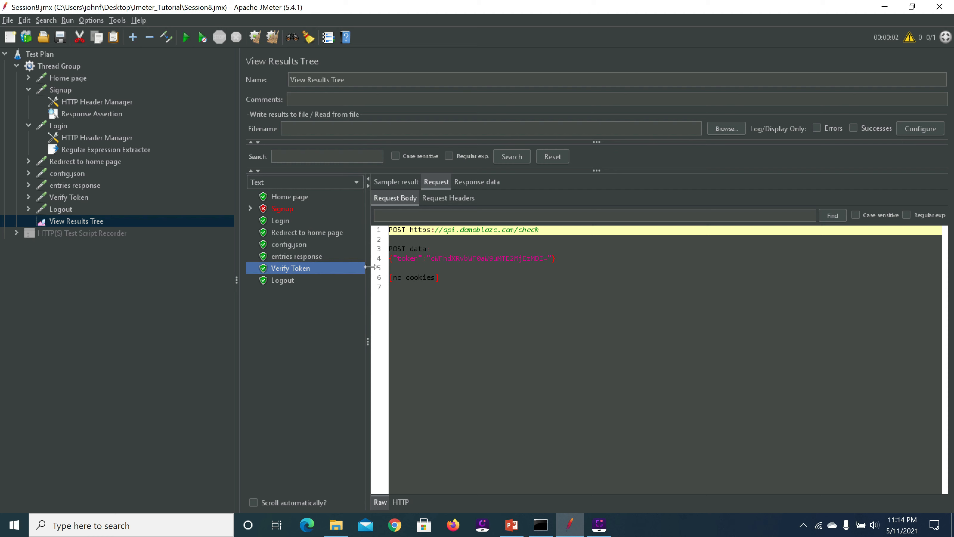
left_click(505, 259)
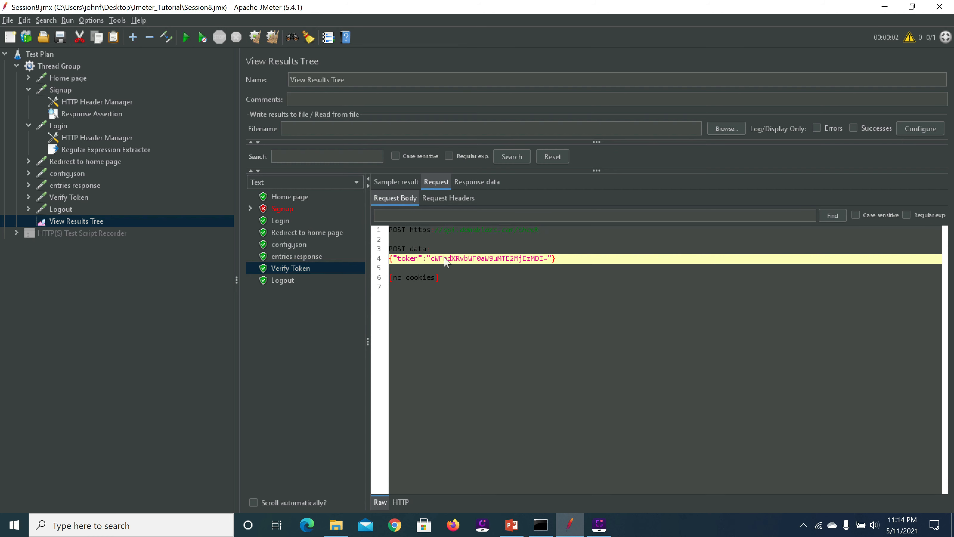
left_click(279, 220)
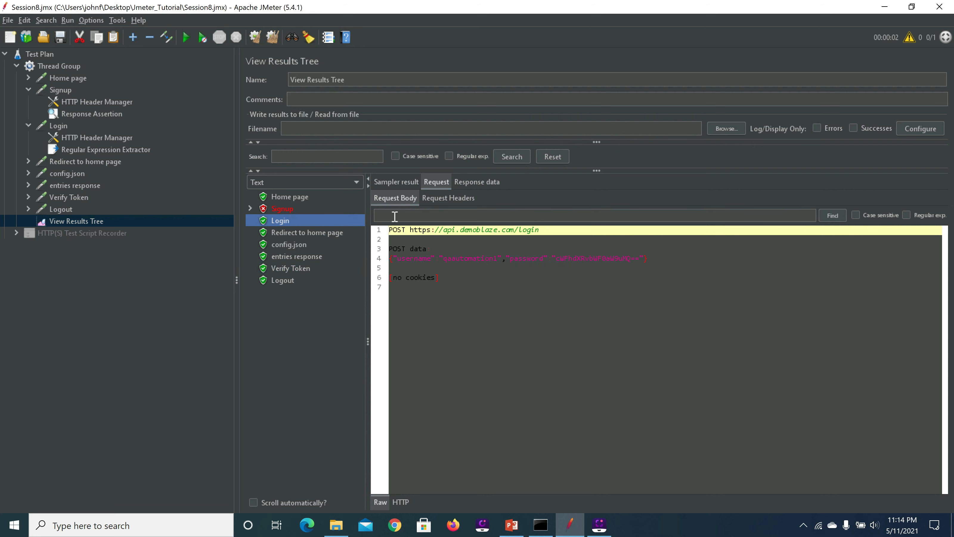
left_click(477, 187)
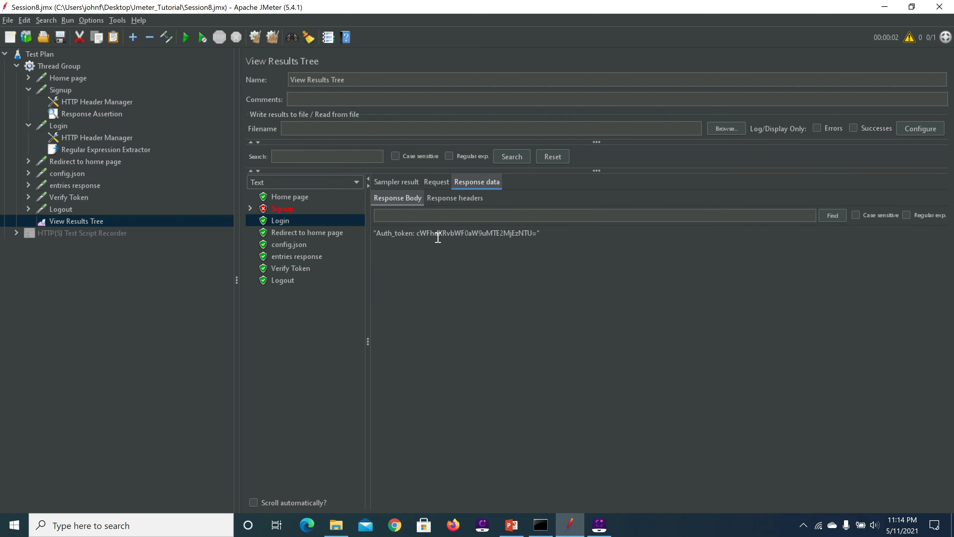
left_click(300, 267)
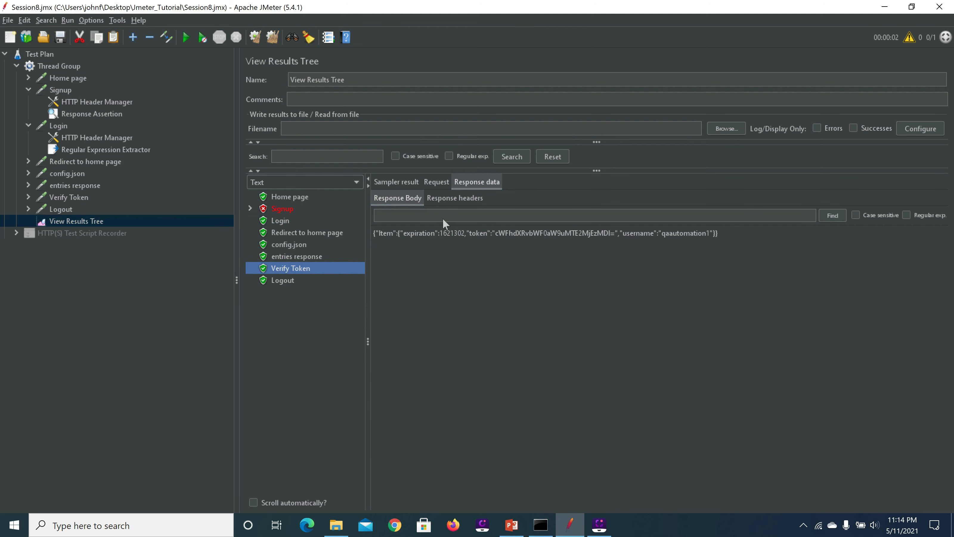
left_click(437, 176)
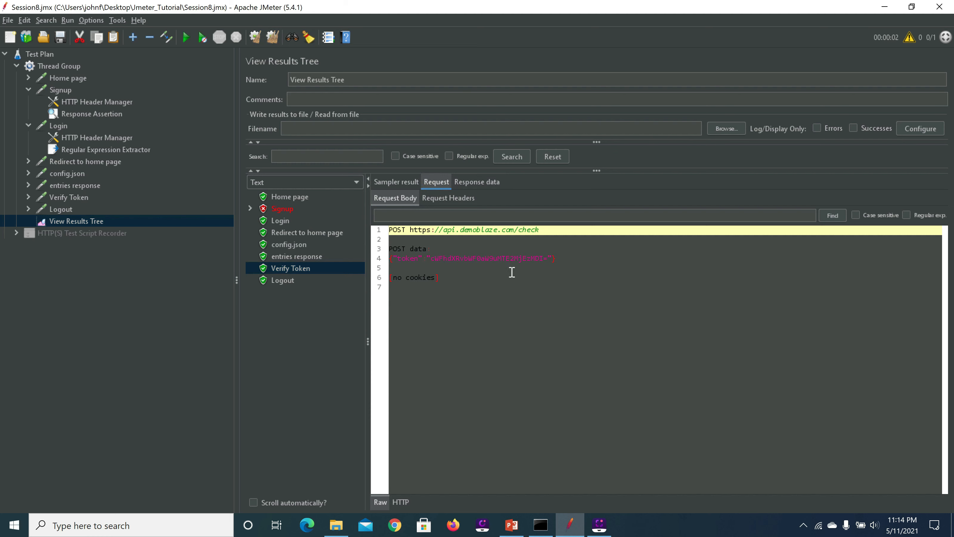
left_click(496, 258)
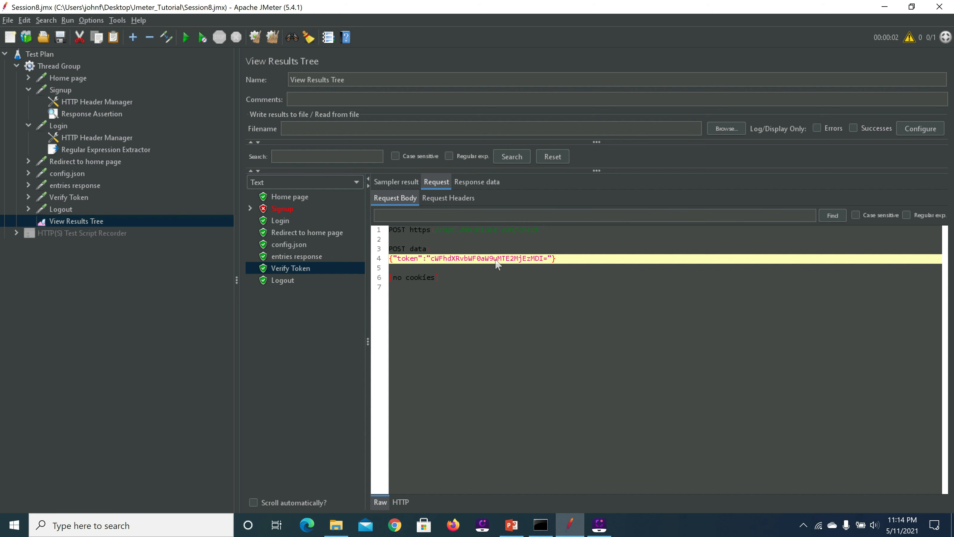
Replace the quoted hardcoded token in the Verify Token request body with the extractor variable ${var_auth} and save the test plan
left_click(99, 150)
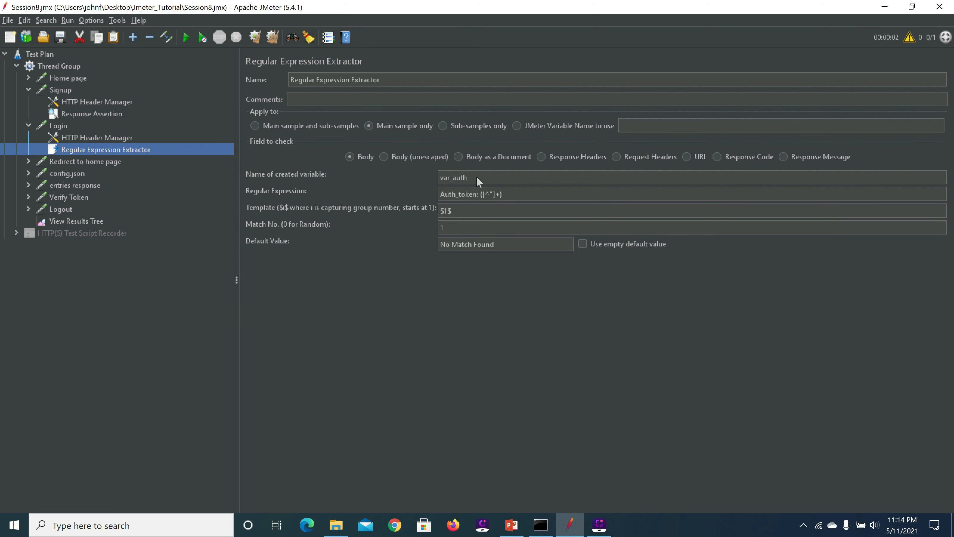
left_click_drag(476, 176, 436, 177)
key("ctrl+c")
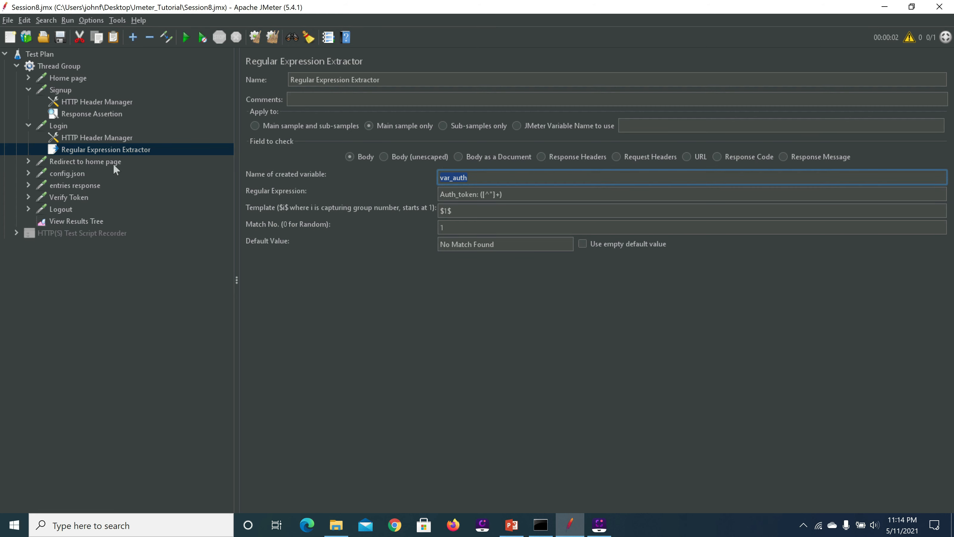
left_click(81, 197)
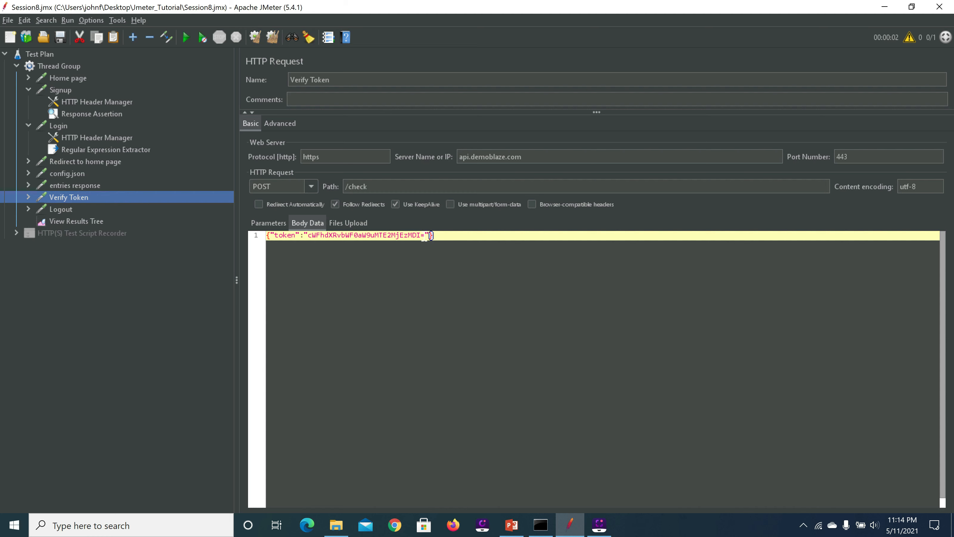
left_click(425, 235)
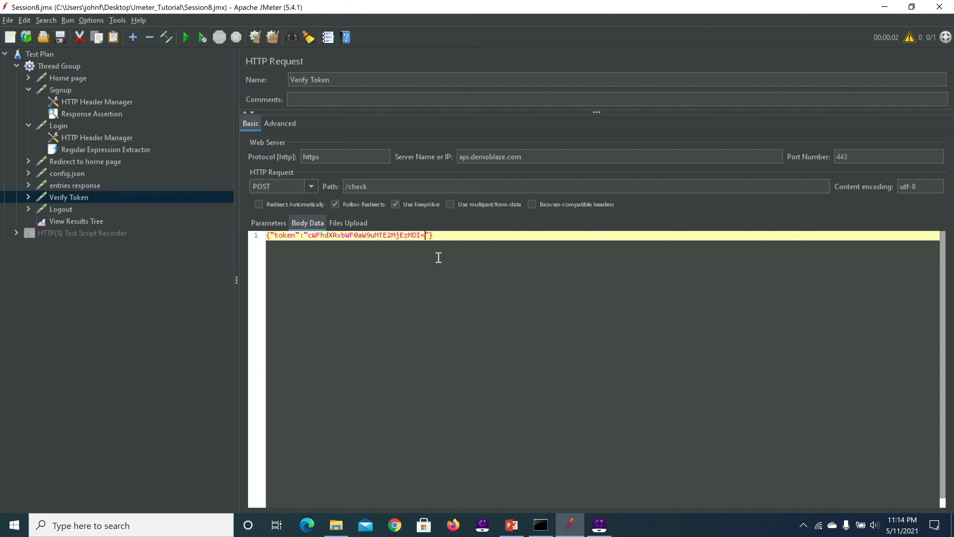
key("BackSpace")
key("BackSpace")
key("BackSpace")
key("BackSpace")
key("BackSpace")
key("BackSpace")
key("BackSpace")
key("BackSpace")
key("BackSpace")
key("BackSpace")
key("BackSpace")
key("BackSpace")
key("BackSpace")
key("BackSpace")
key("BackSpace")
key("BackSpace")
key("BackSpace")
key("BackSpace")
key("BackSpace")
key("BackSpace")
key("BackSpace")
key("BackSpace")
key("BackSpace")
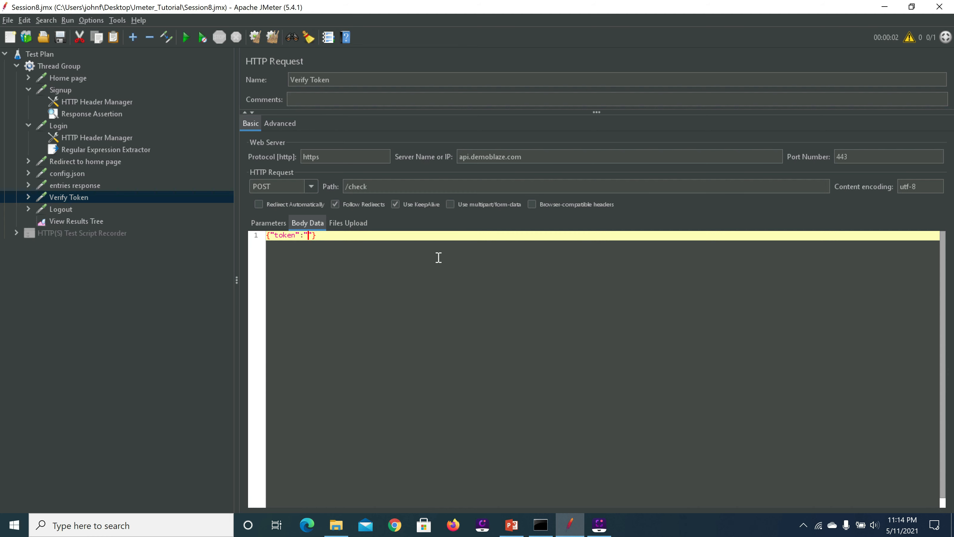
key("Delete")
key("ctrl+v")
type("}")
key("Left")
key("Left")
key("Left")
type("{$")
left_click(58, 40)
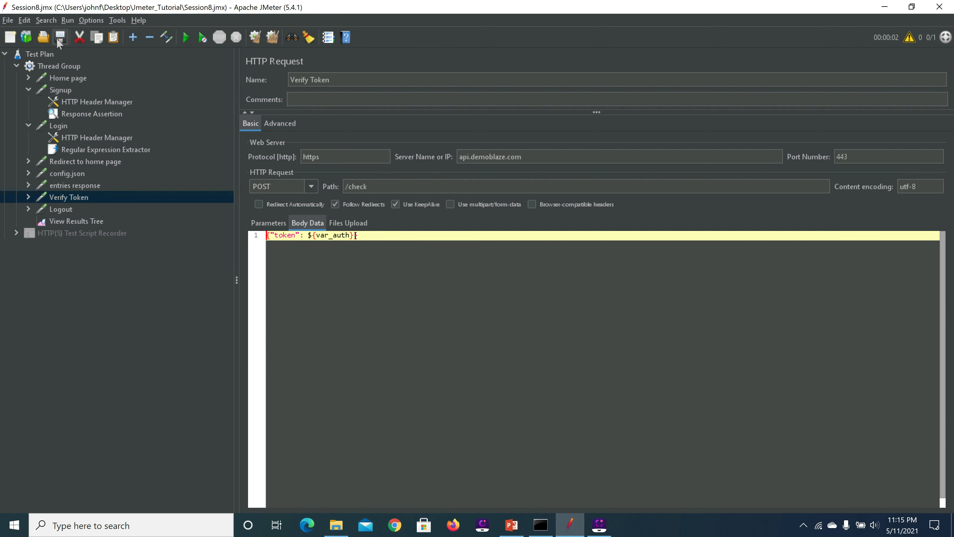
Clear the old results and run the test plan again with the parameterized Verify Token request
left_click(88, 220)
left_click(273, 37)
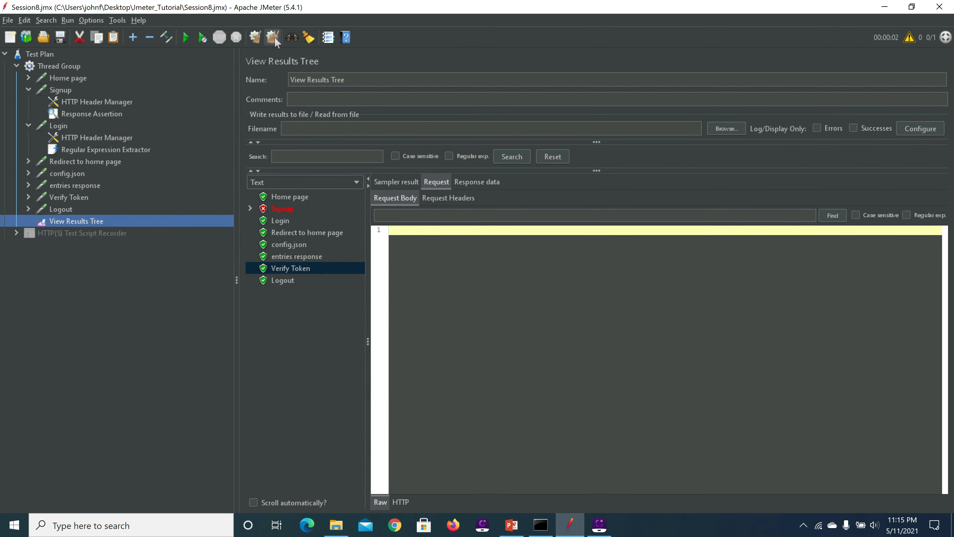
left_click(186, 38)
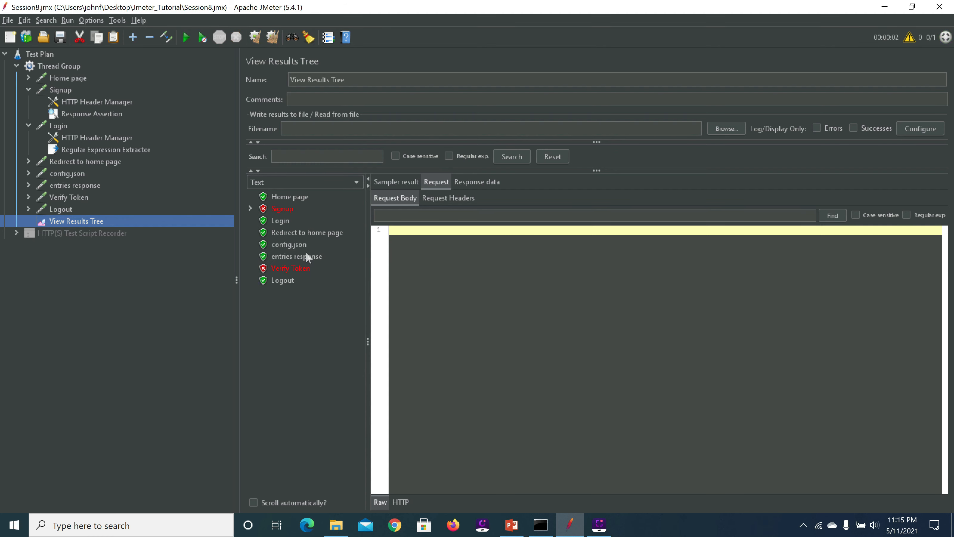
Examine the Verify Token sample's posted data and remove the space before ${var_auth} in the Verify Token request body
left_click(299, 268)
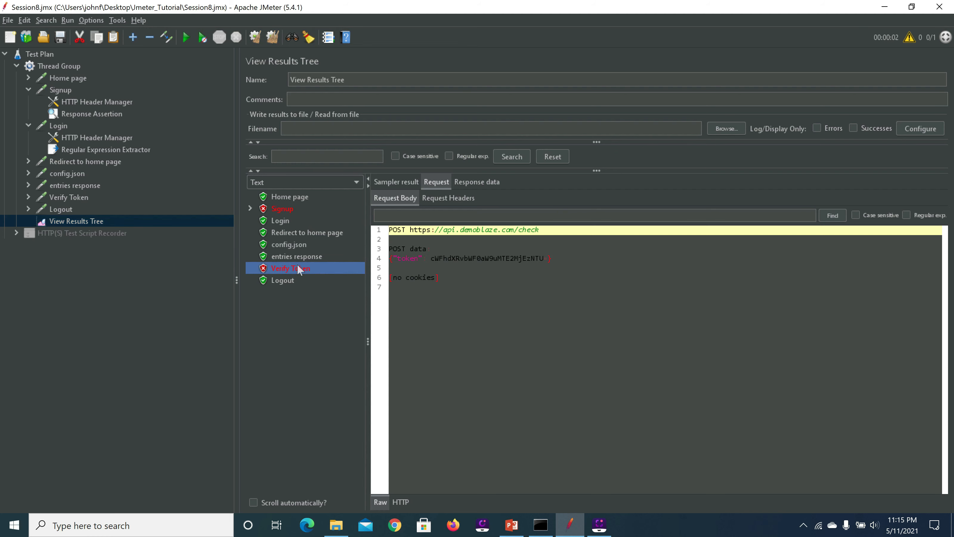
left_click(464, 258)
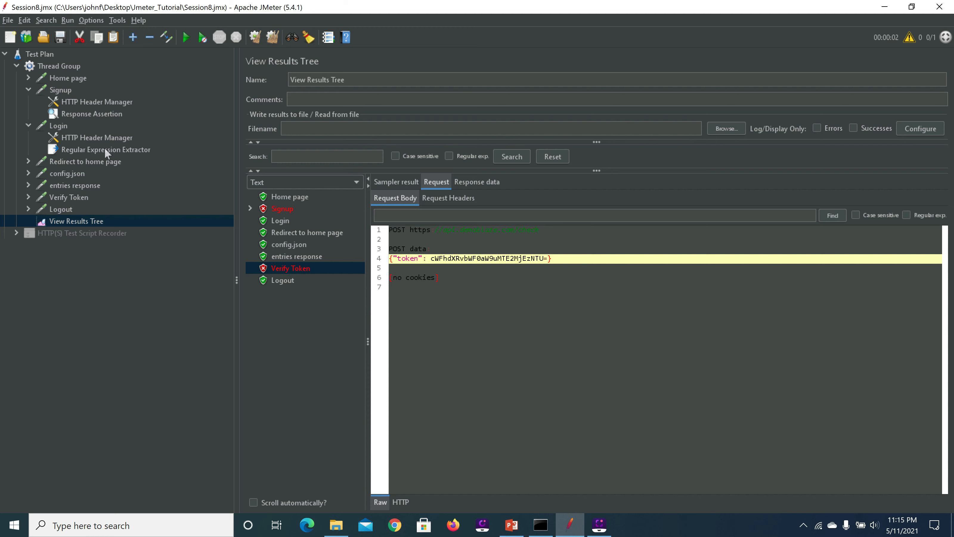
left_click(75, 196)
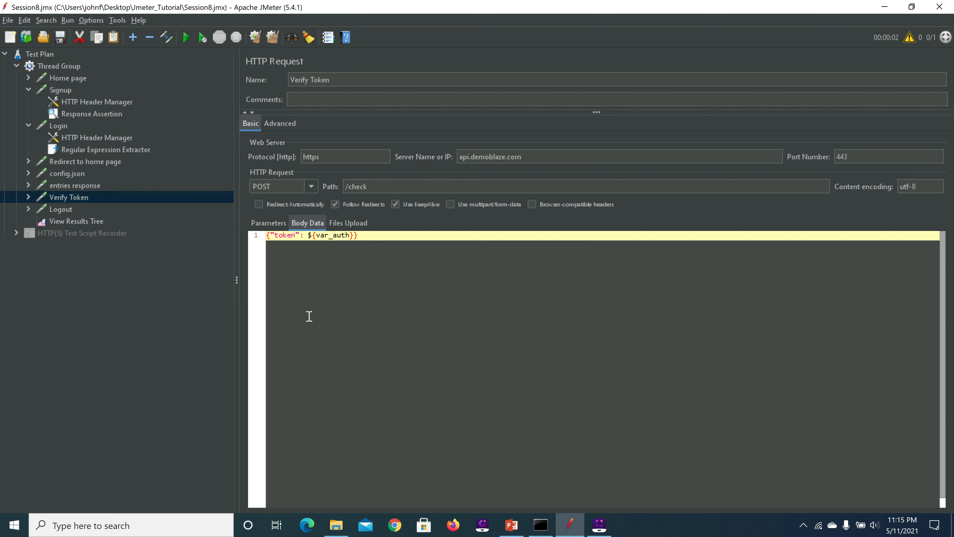
key("BackSpace")
left_click(60, 221)
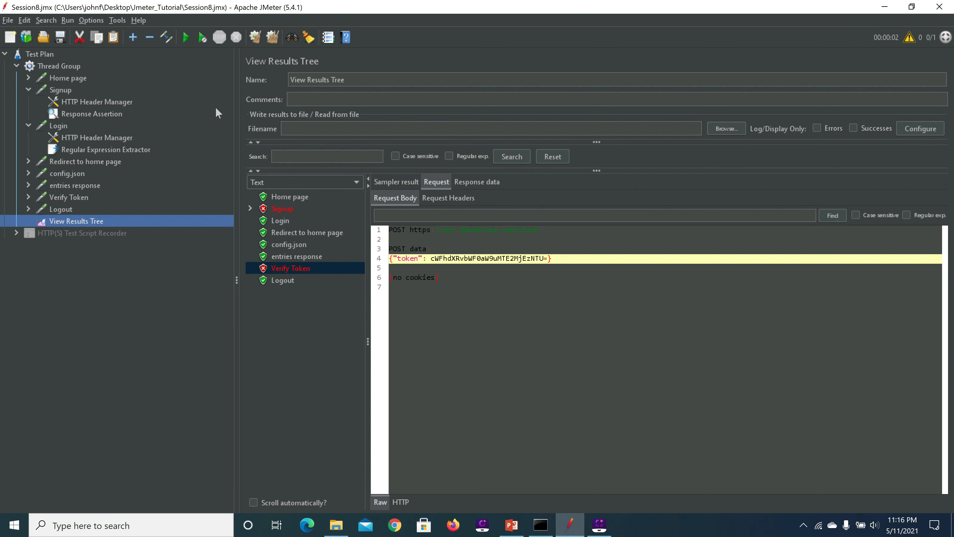
Enclose ${var_auth} in double quotes in the Verify Token request body so it reads {"token":"${var_auth}"}
left_click(64, 197)
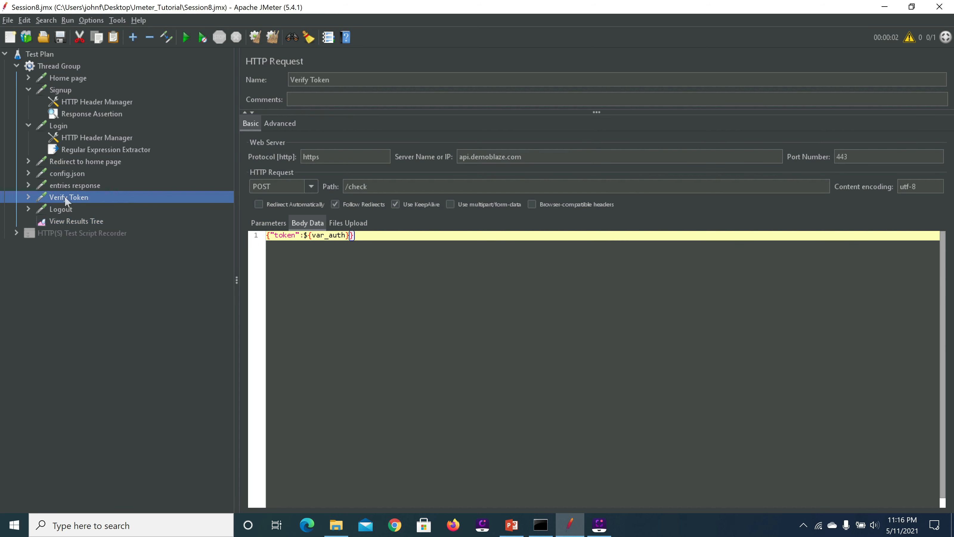
left_click(303, 237)
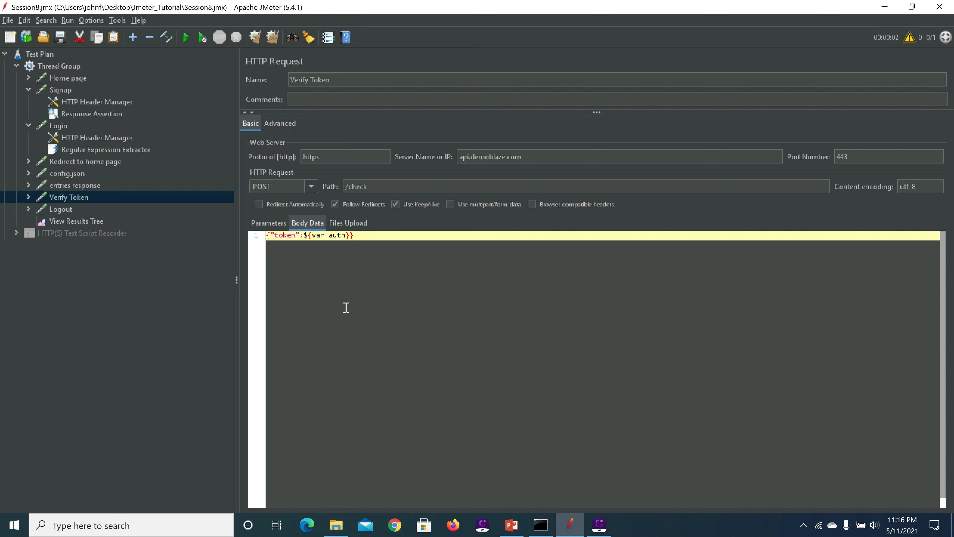
type("\"")
key("Right")
key("Right")
key("Right")
key("Right")
key("Right")
key("Right")
key("Right")
key("Right")
key("Right")
key("Right")
type("\"")
Clear the earlier results from the View Results Tree and run the test plan with the quoted variable
left_click(86, 220)
left_click(271, 38)
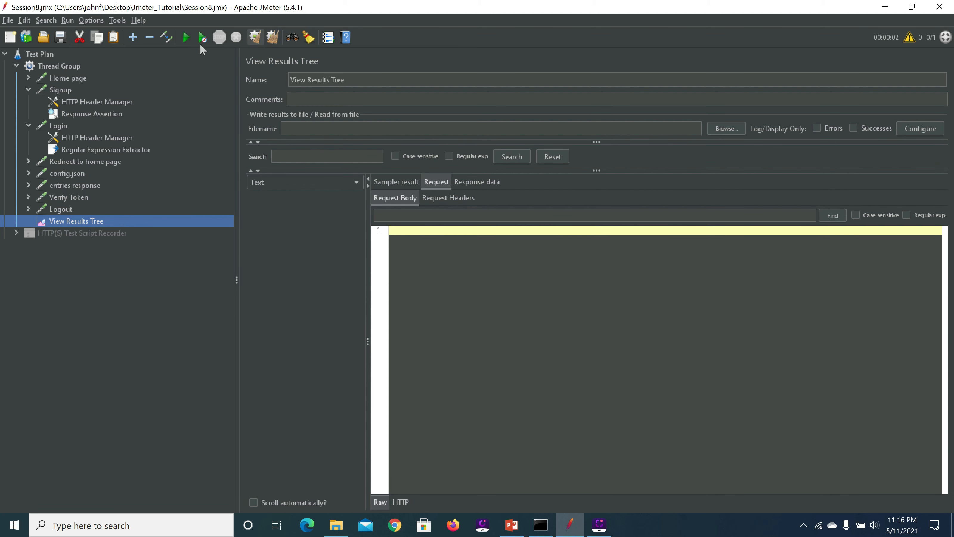
left_click(186, 37)
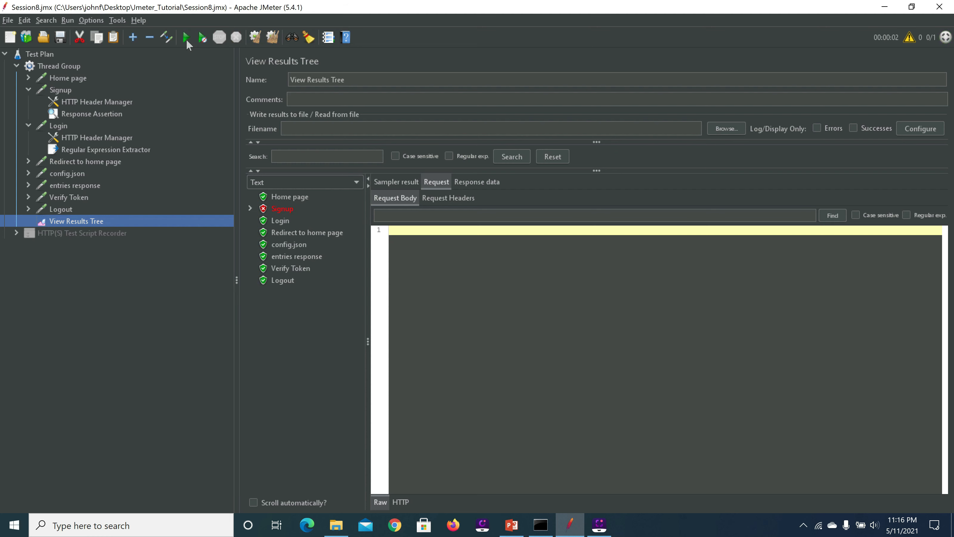
Check the token posted by the Verify Token sample against the request's body variable and the Regular Expression Extractor settings
left_click(299, 272)
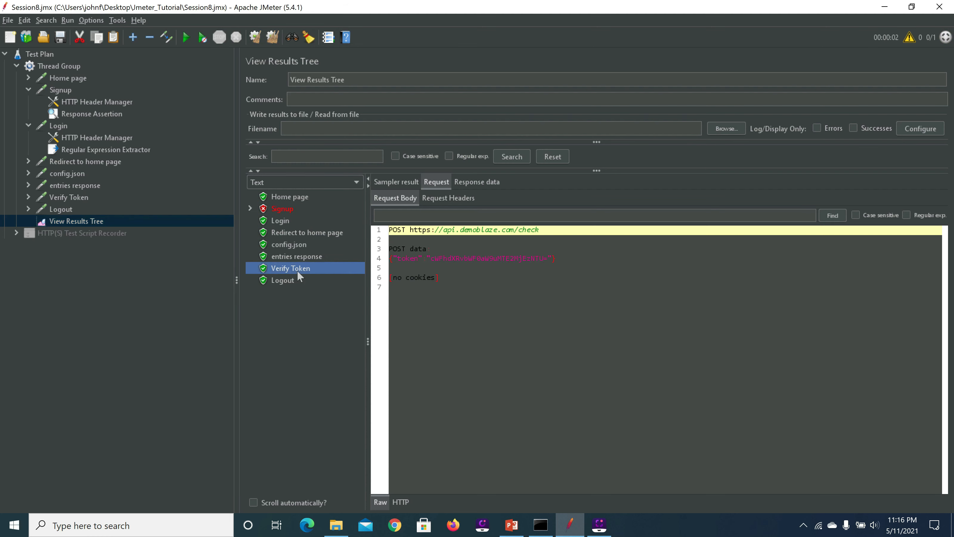
left_click(467, 258)
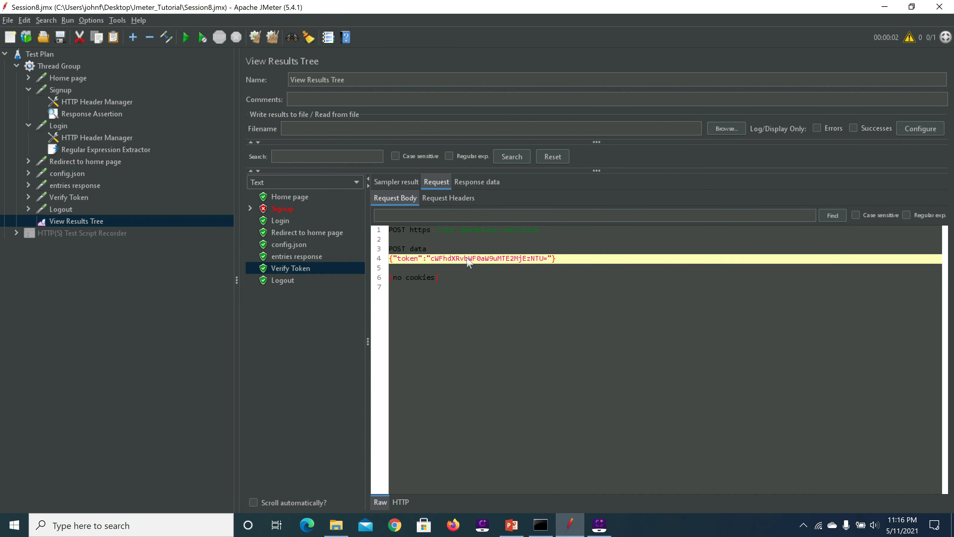
left_click(71, 197)
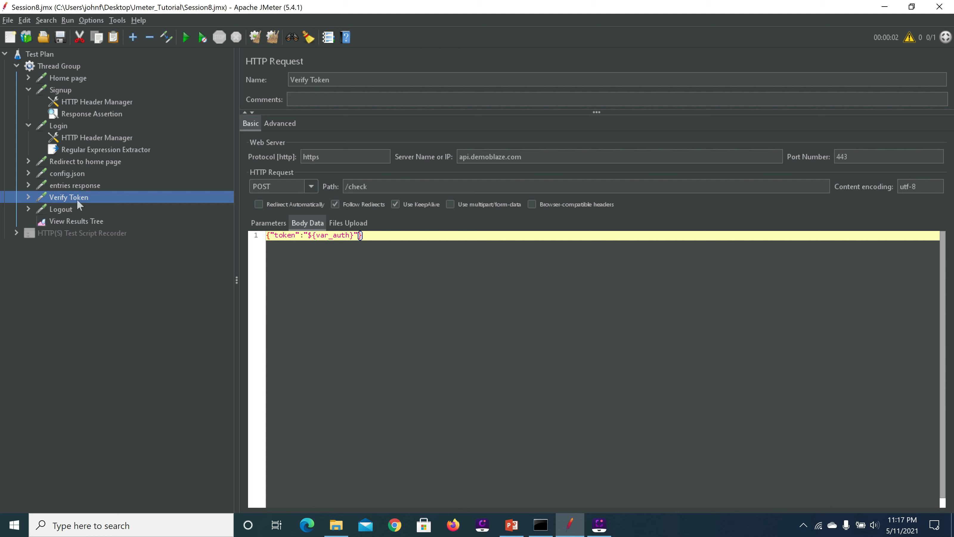
left_click(88, 151)
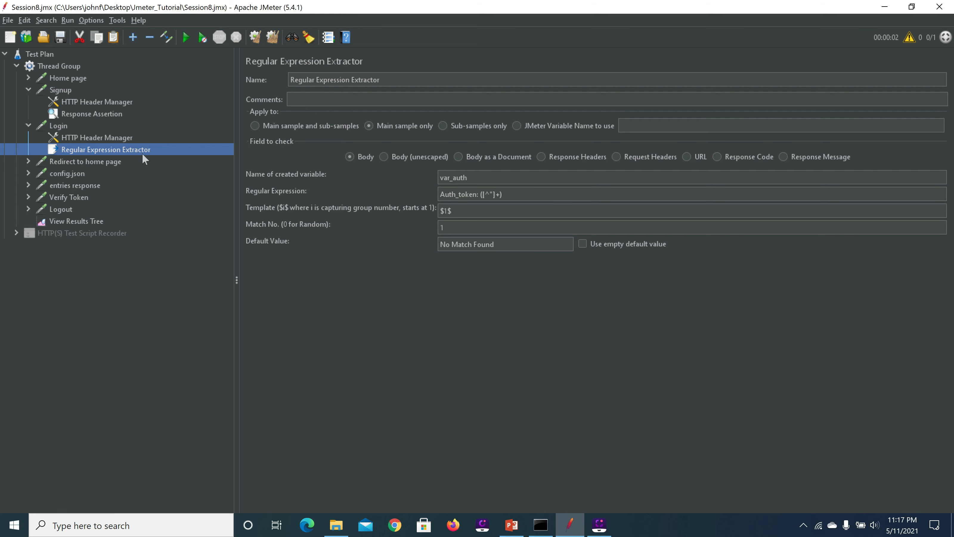
left_click(77, 201)
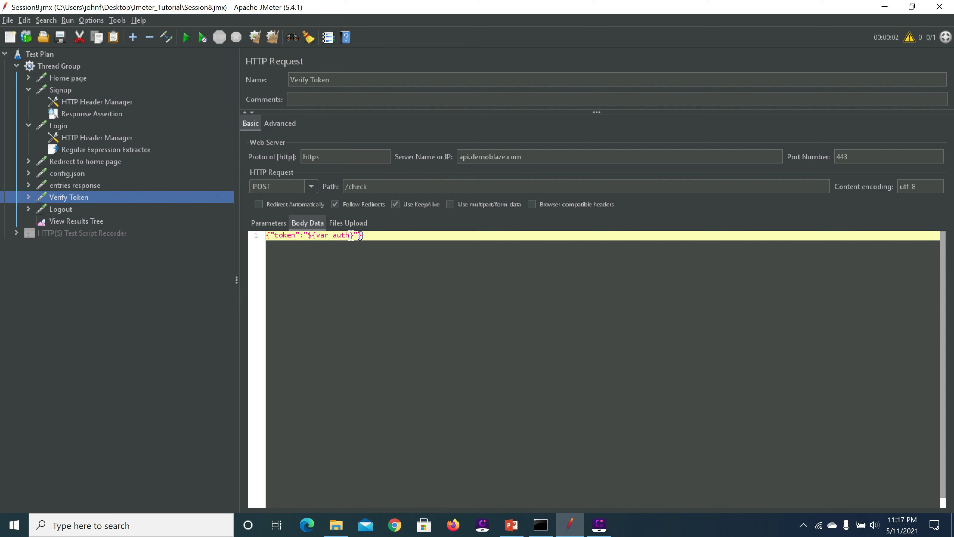
Review the server names used by the Logout, Signup, Login, Redirect to home page and entries response requests
left_click(67, 209)
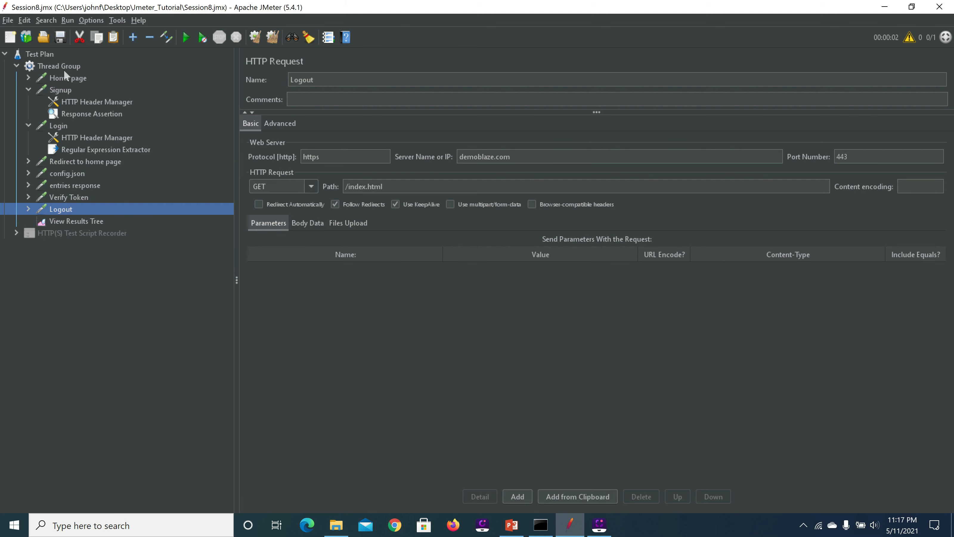
left_click(69, 92)
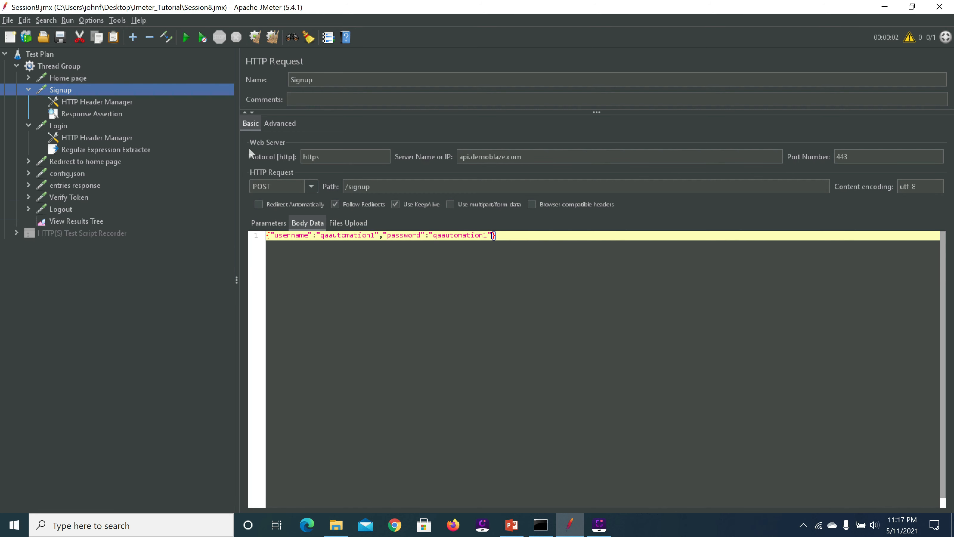
left_click(58, 128)
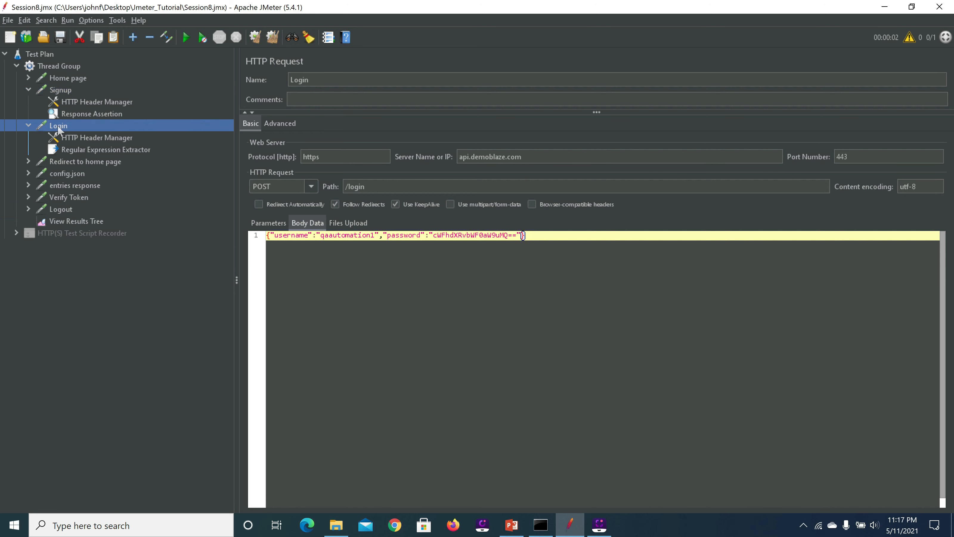
left_click(70, 162)
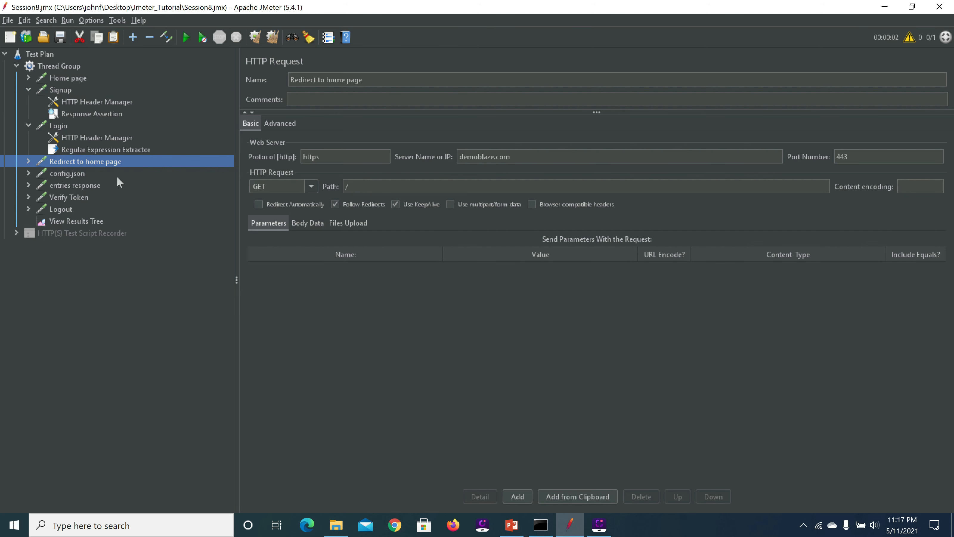
left_click(79, 186)
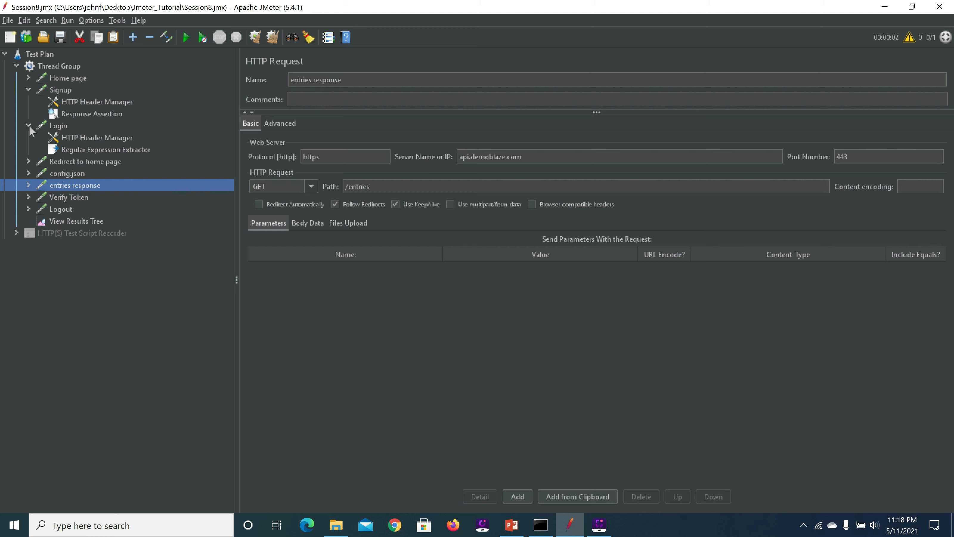
Add a User Defined Variables config element to the Thread Group and move it above the Home page request
left_click(47, 65)
right_click(47, 66)
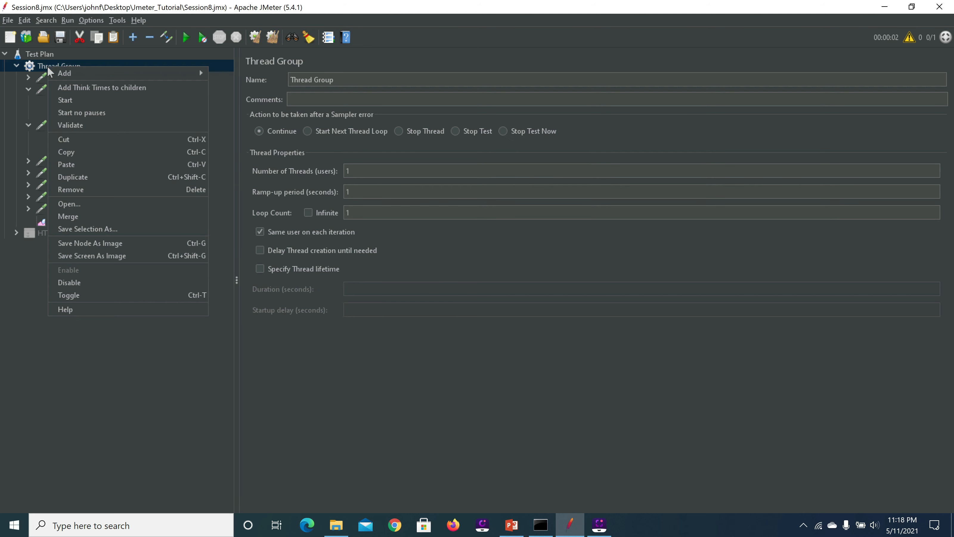
mouse_move(181, 73)
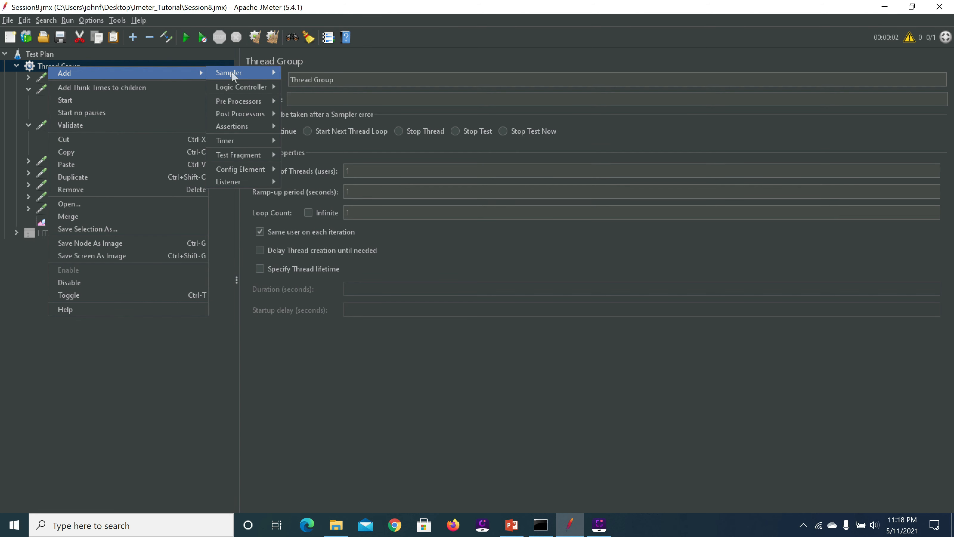
mouse_move(256, 171)
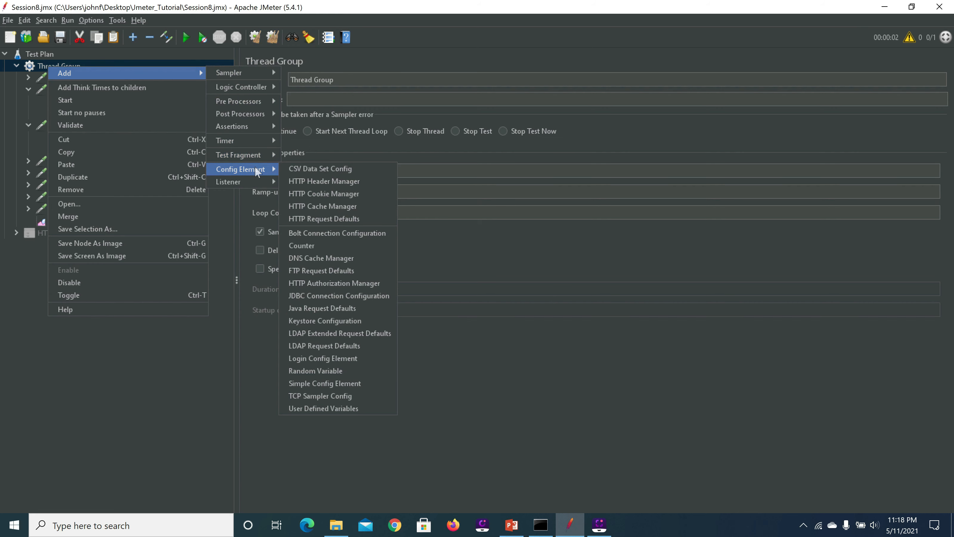
left_click(336, 407)
left_click_drag(90, 232, 64, 76)
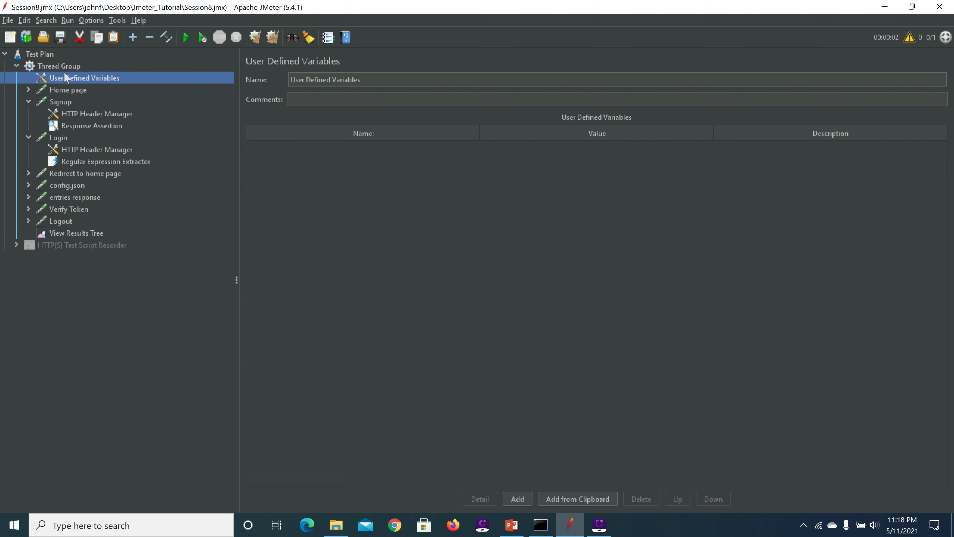
Add two variables named URL_API and URL_DEFAULT to the User Defined Variables element
left_click(517, 498)
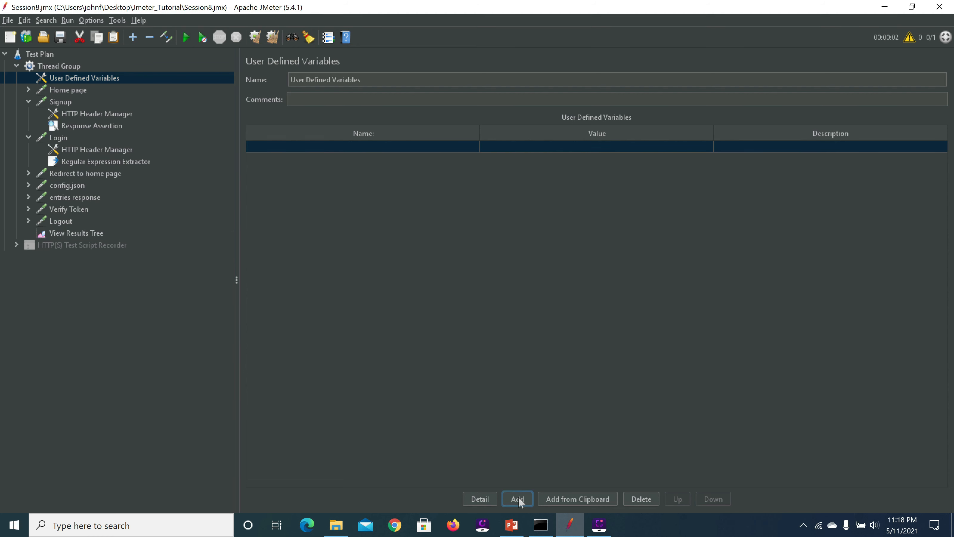
left_click(517, 497)
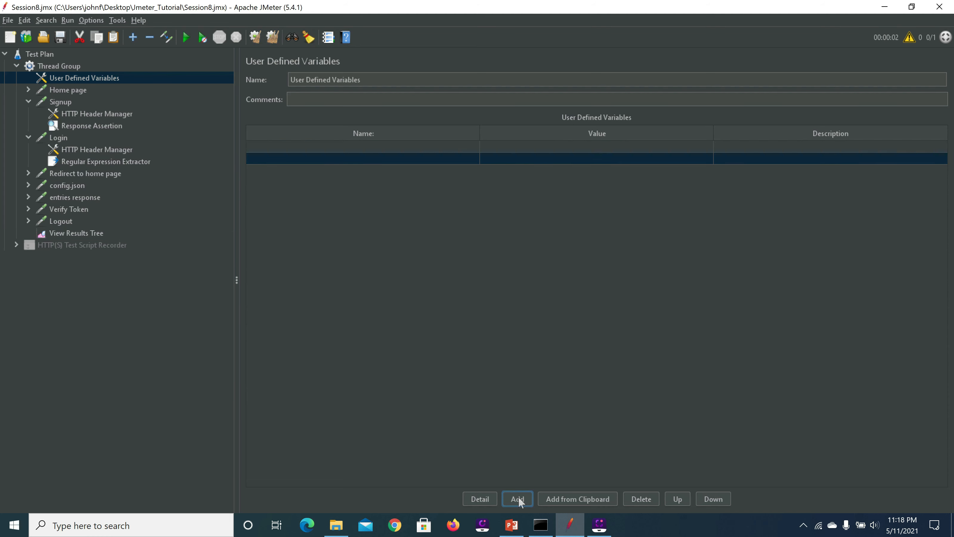
double_click(395, 147)
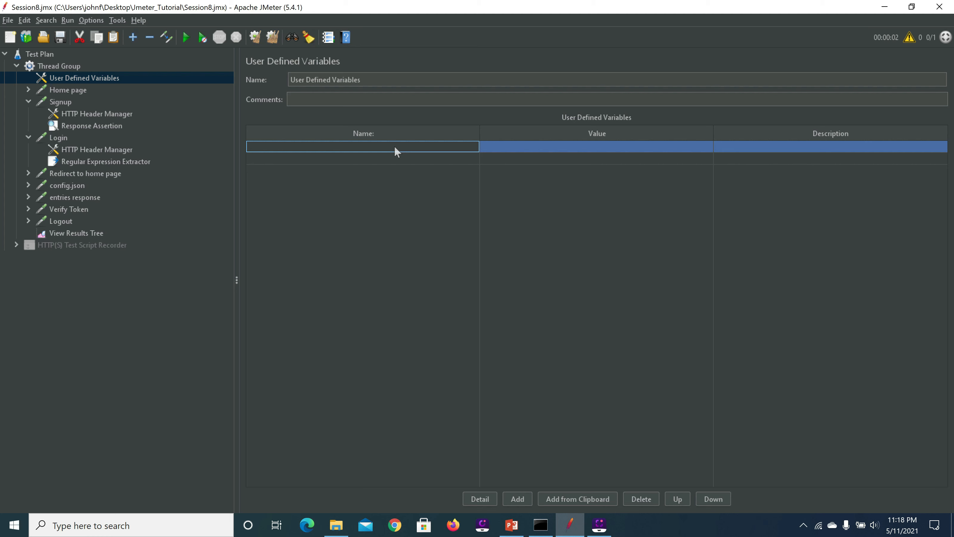
type("URL")
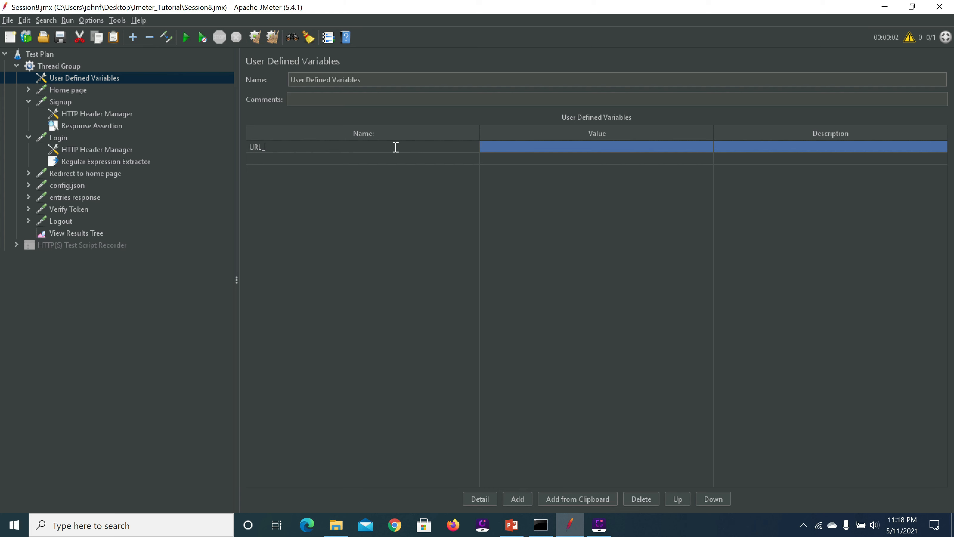
type("_API")
left_click(322, 162)
type("URL_")
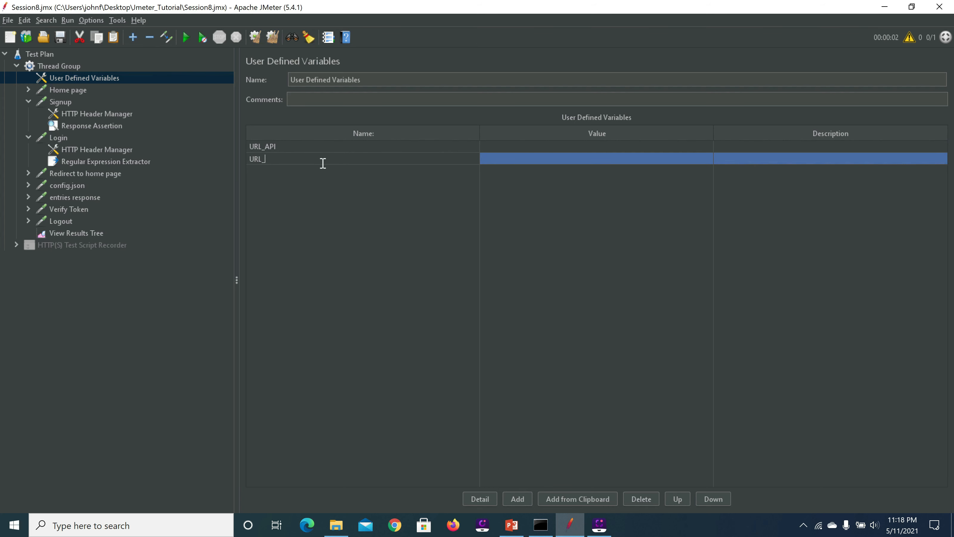
type("DEFAULT")
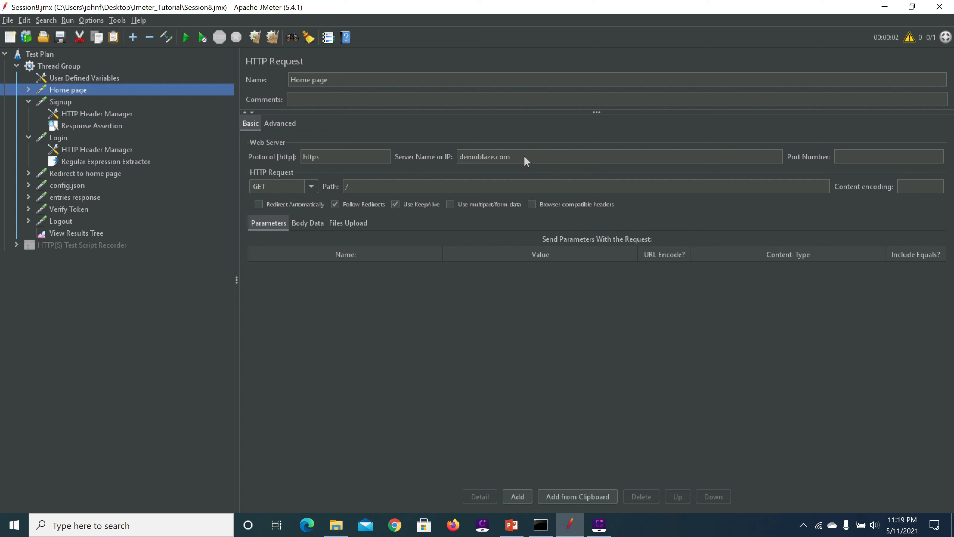
Copy the Home page request's server name, demoblaze.com, into the URL_DEFAULT variable's value and save the test plan
left_click_drag(524, 155, 435, 153)
key("ctrl+c")
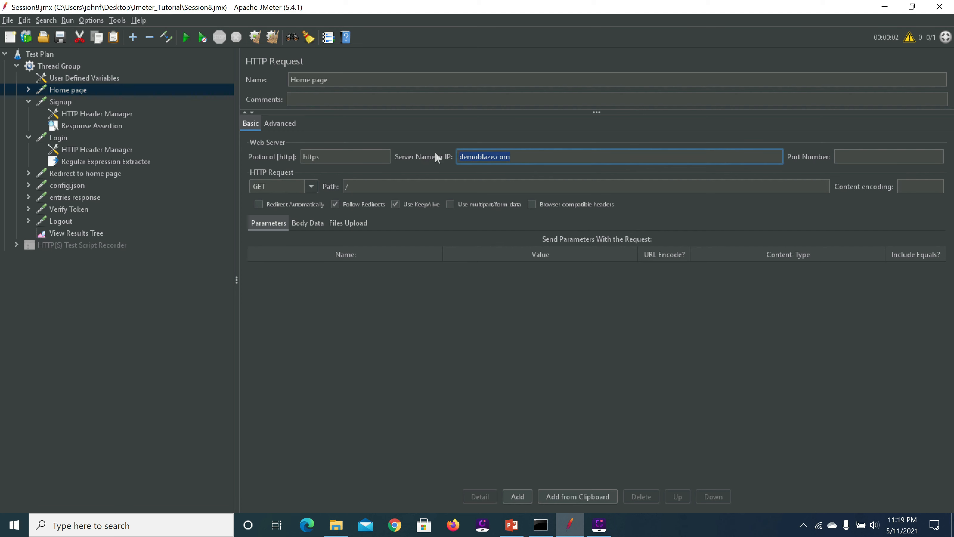
left_click(80, 74)
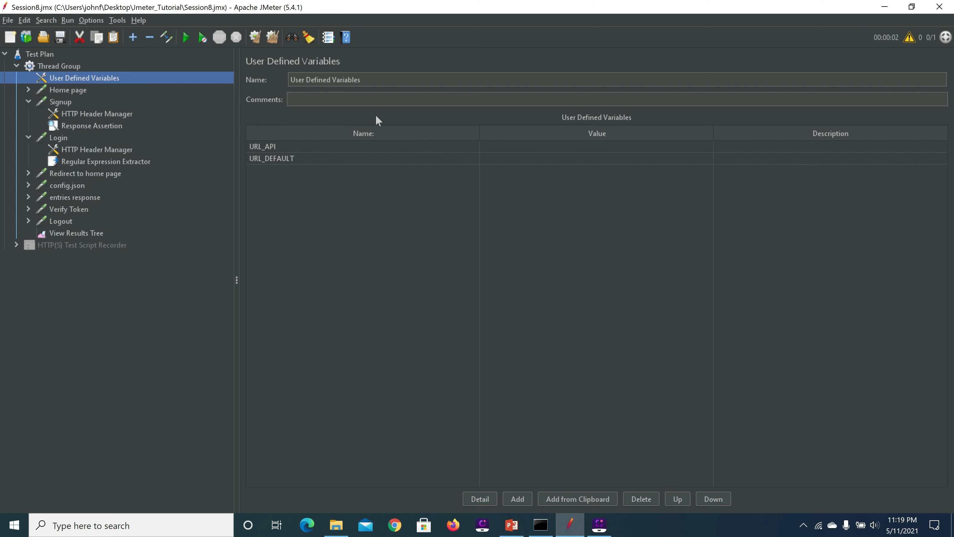
double_click(523, 160)
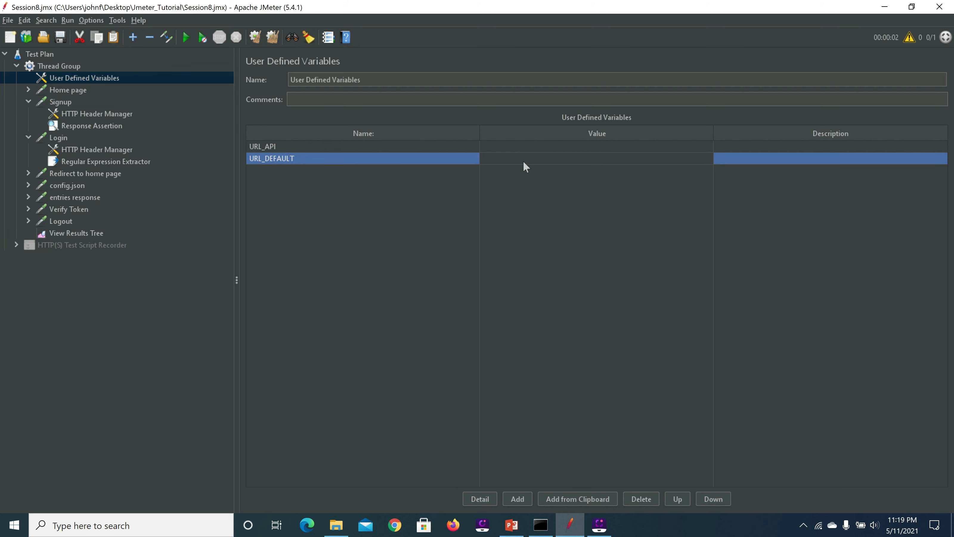
key("ctrl+v")
left_click(57, 39)
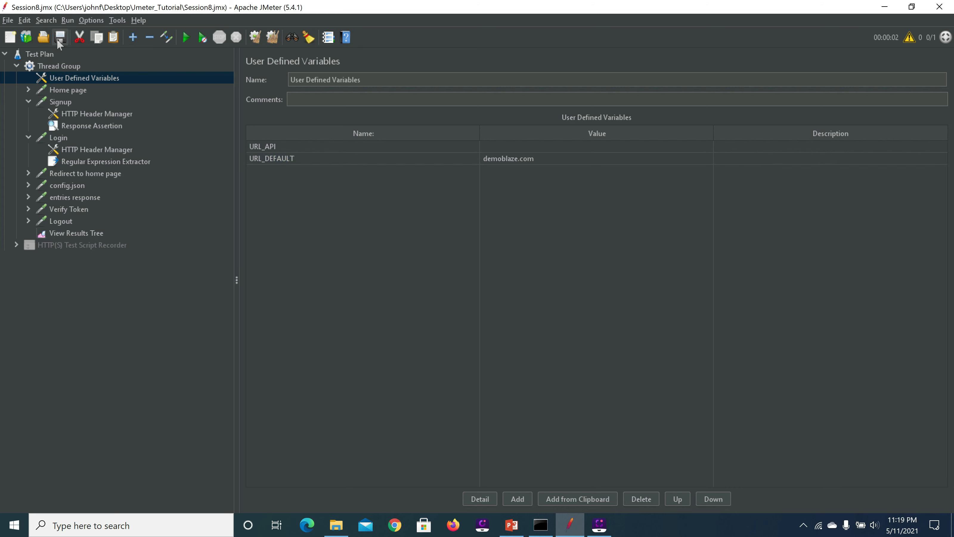
Copy the Signup request's server name, api.demoblaze.com, into the URL_API variable's value
left_click(63, 100)
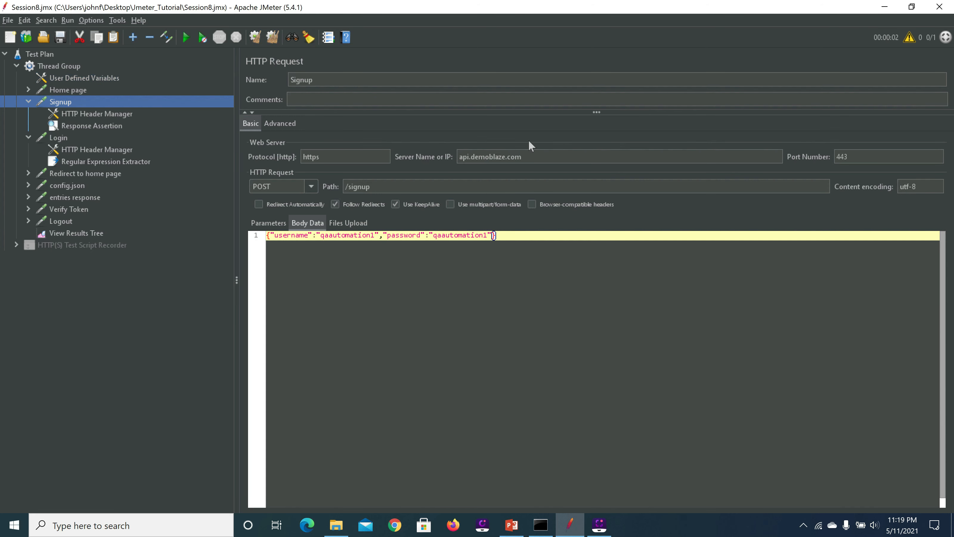
left_click_drag(530, 155, 438, 159)
key("ctrl+c")
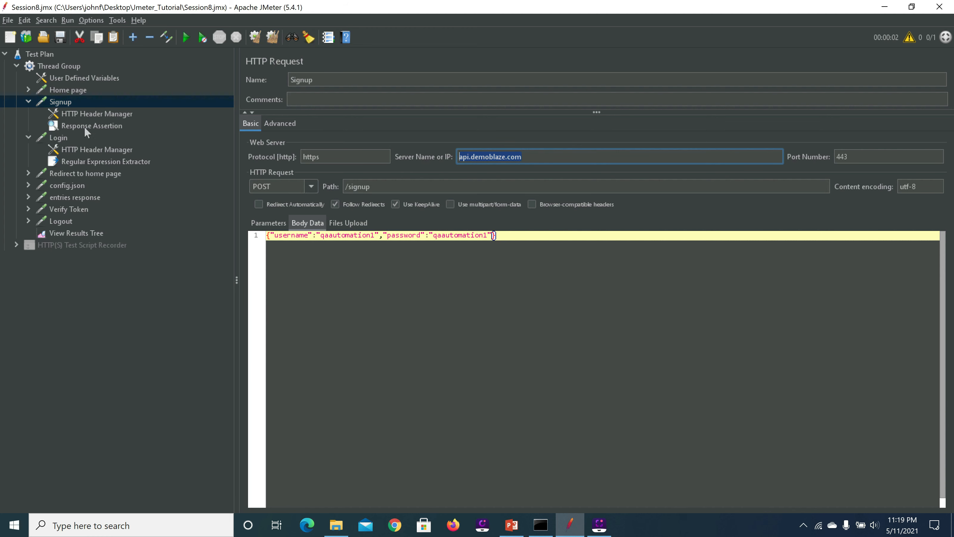
left_click(67, 77)
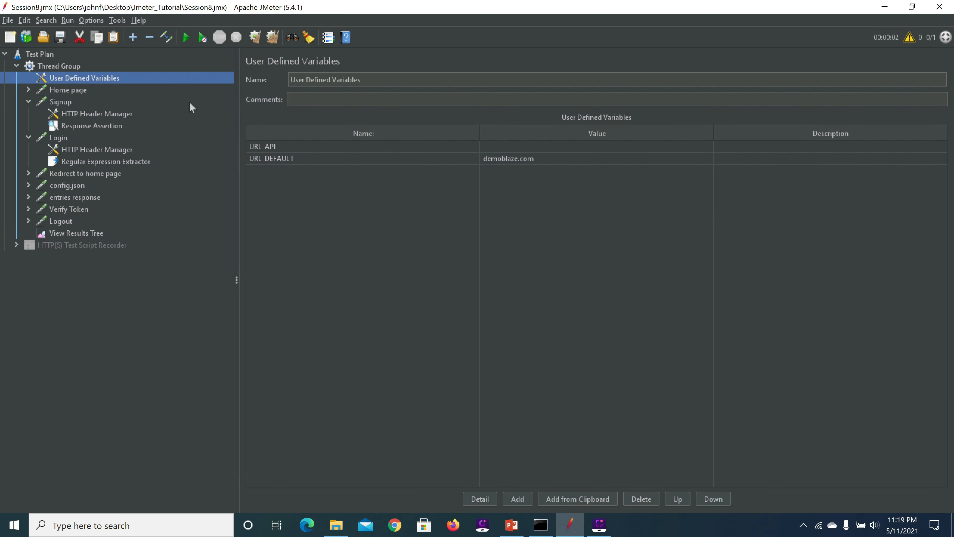
double_click(508, 147)
key("ctrl+v")
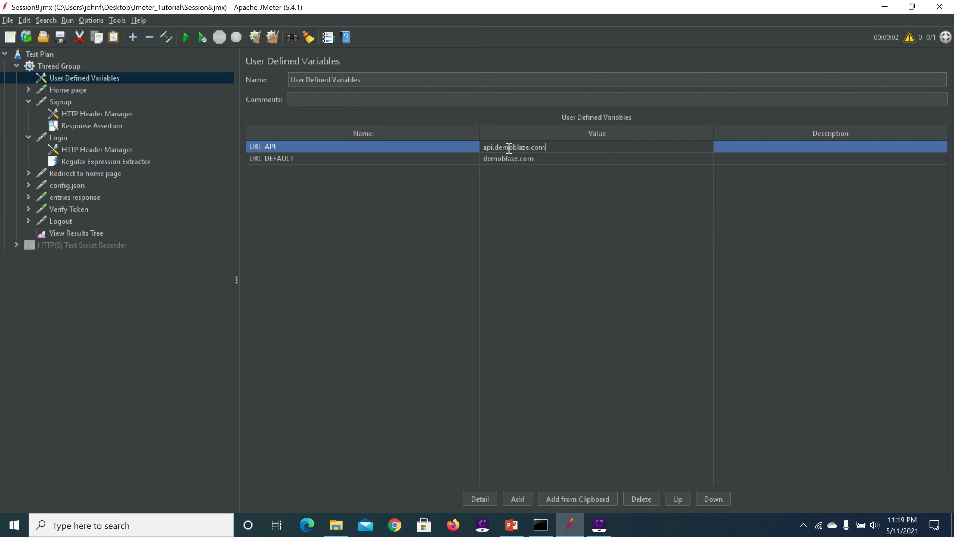
Describe URL_API as "API URL" and URL_DEFAULT as "Default Demoblaze url", and save the test plan
double_click(764, 149)
type("API u")
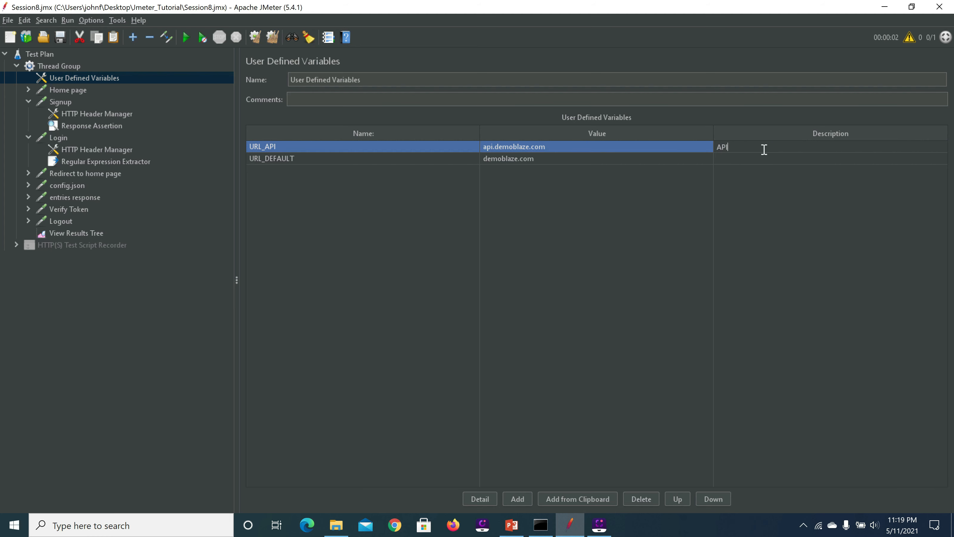
type("rl")
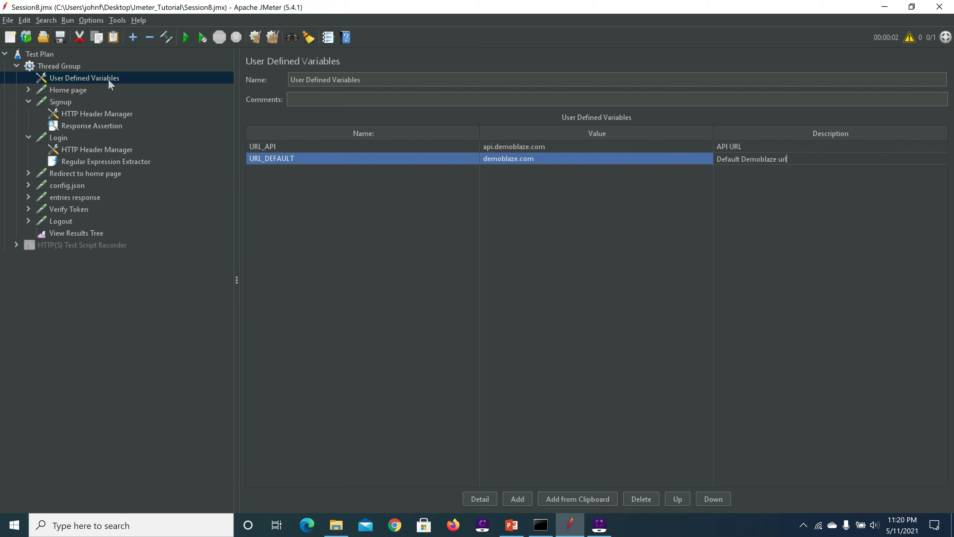
left_click(59, 37)
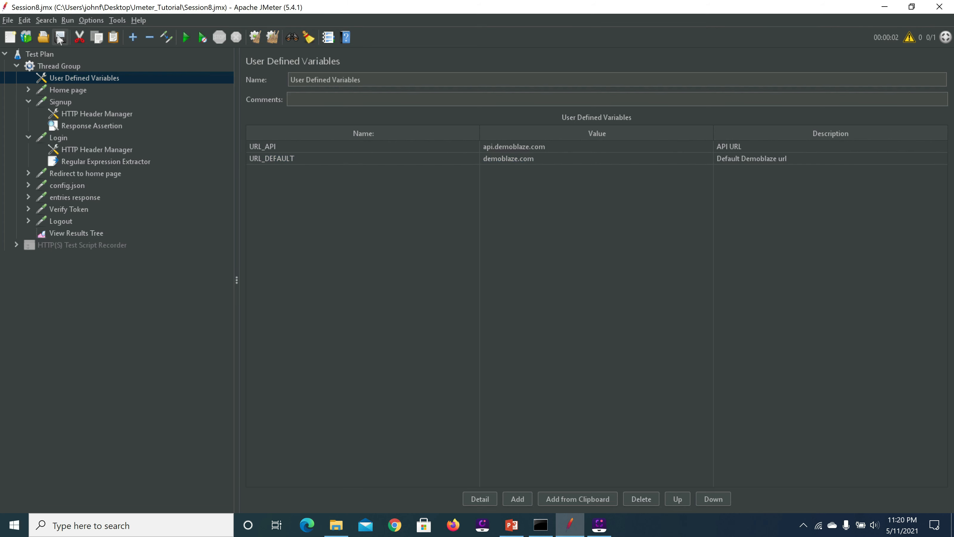
Replace the Home page request's server name with ${URL_DEFAULT} and copy that variable reference
left_click(58, 89)
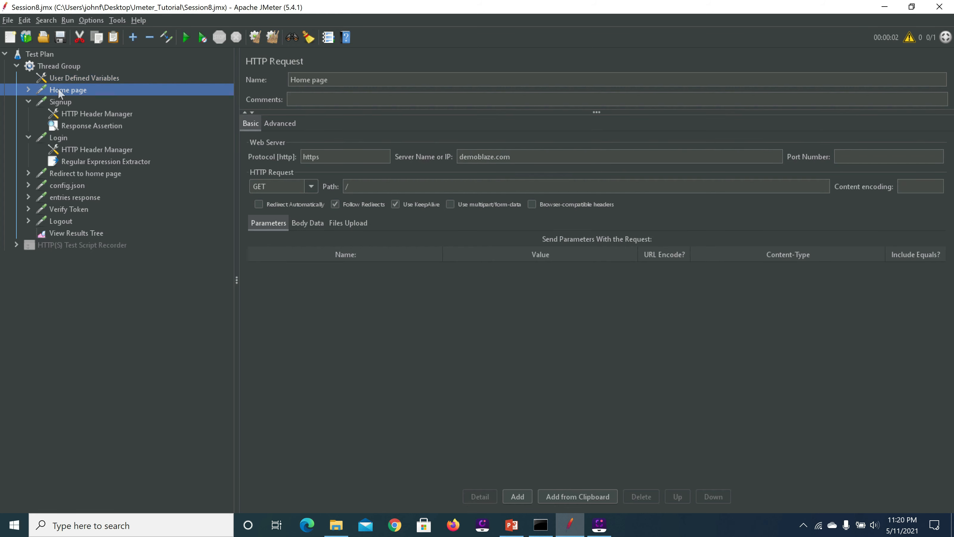
left_click(525, 165)
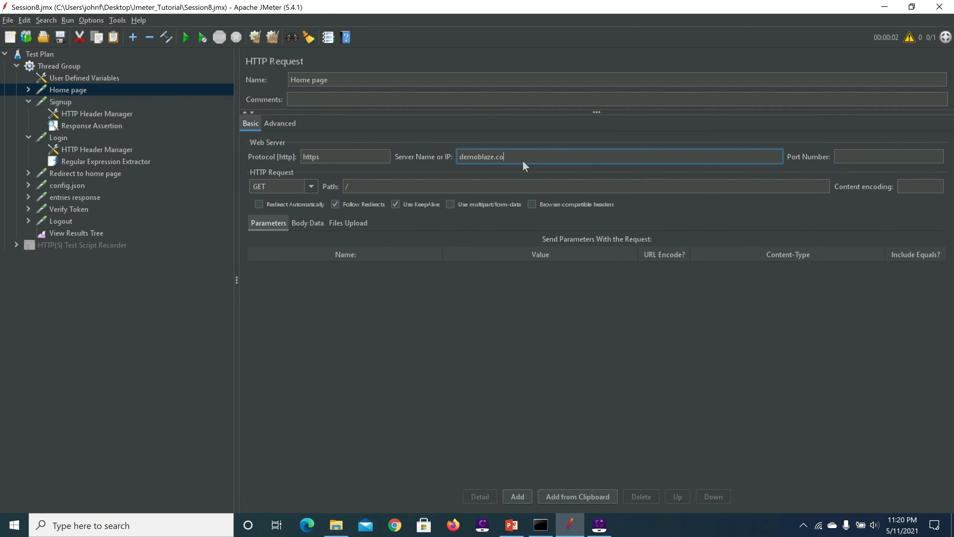
key("BackSpace")
key("BackSpace")
key("BackSpace")
key("BackSpace")
key("BackSpace")
key("BackSpace")
key("BackSpace")
key("BackSpace")
key("BackSpace")
key("BackSpace")
key("BackSpace")
key("BackSpace")
type("${URL_DEFA")
key("ctrl+a")
key("ctrl+c")
Replace the Signup request's server name with ${URL_API}, adapting the copied variable reference
left_click(68, 101)
left_click(546, 155)
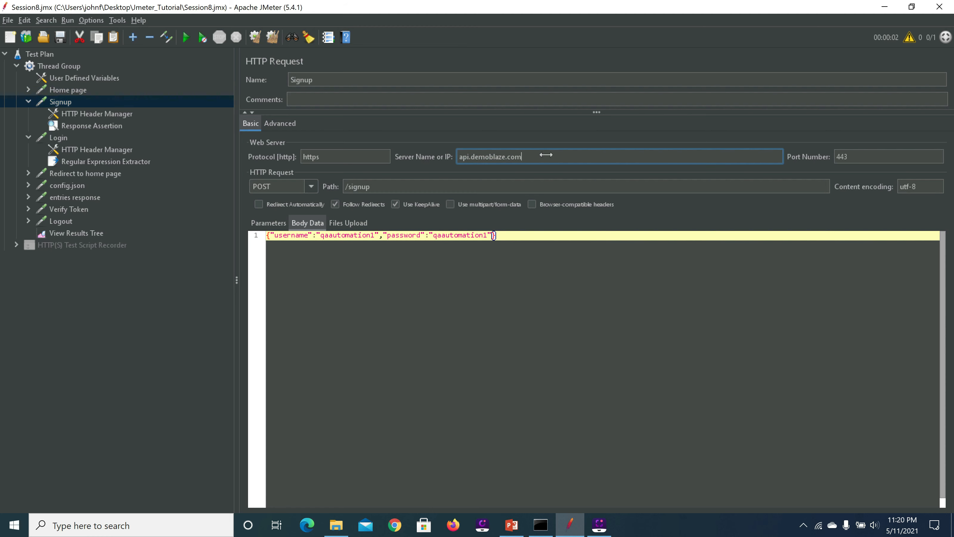
key("BackSpace")
key("BackSpace")
key("BackSpace")
key("BackSpace")
key("BackSpace")
key("BackSpace")
key("BackSpace")
key("BackSpace")
key("BackSpace")
key("BackSpace")
key("BackSpace")
key("BackSpace")
key("BackSpace")
key("BackSpace")
key("BackSpace")
key("BackSpace")
key("BackSpace")
key("ctrl+v")
left_click(508, 155)
key("BackSpace")
key("BackSpace")
key("BackSpace")
key("BackSpace")
key("BackSpace")
key("BackSpace")
key("BackSpace")
type("API")
Replace the Login request's server name with ${URL_API}, adapting the copied variable reference
left_click(59, 139)
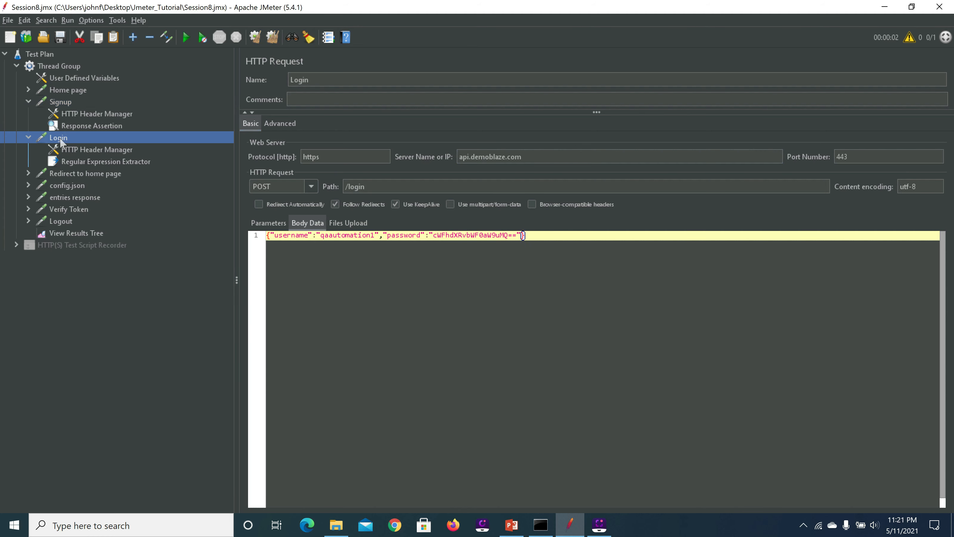
left_click(547, 157)
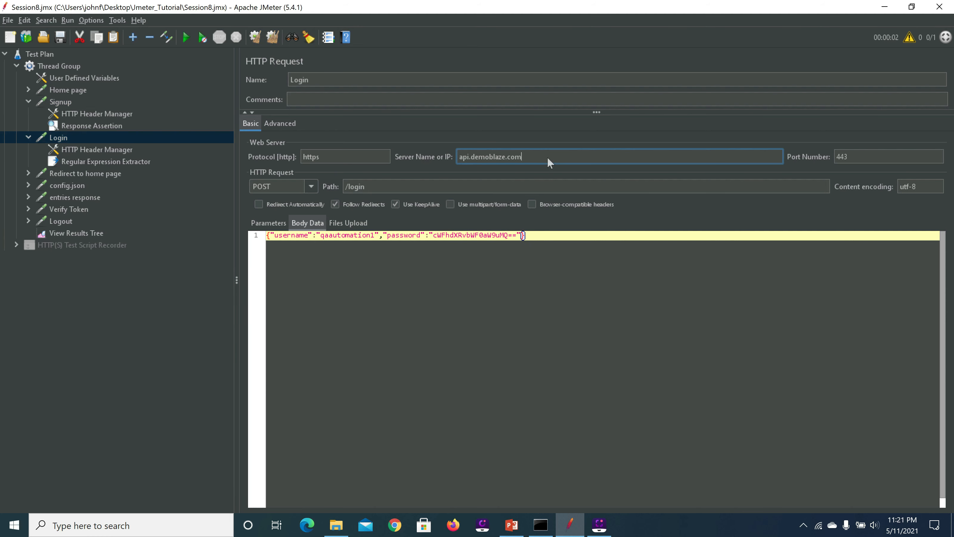
key("BackSpace")
key("BackSpace")
key("BackSpace")
key("BackSpace")
key("BackSpace")
key("BackSpace")
key("BackSpace")
key("BackSpace")
key("BackSpace")
key("BackSpace")
key("BackSpace")
key("BackSpace")
key("BackSpace")
key("BackSpace")
key("BackSpace")
key("BackSpace")
key("BackSpace")
key("ctrl+v")
left_click(482, 156)
key("Delete")
key("Delete")
key("Delete")
key("Delete")
key("Delete")
key("Delete")
key("Delete")
type("API}")
Replace the Redirect to home page request's server name with the copied ${URL_DEFAULT} reference
left_click(56, 173)
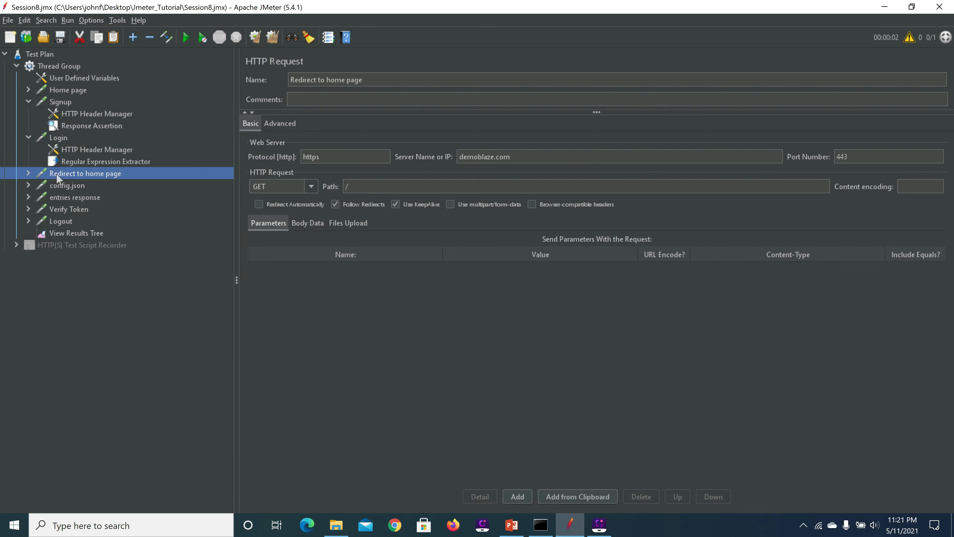
left_click(528, 157)
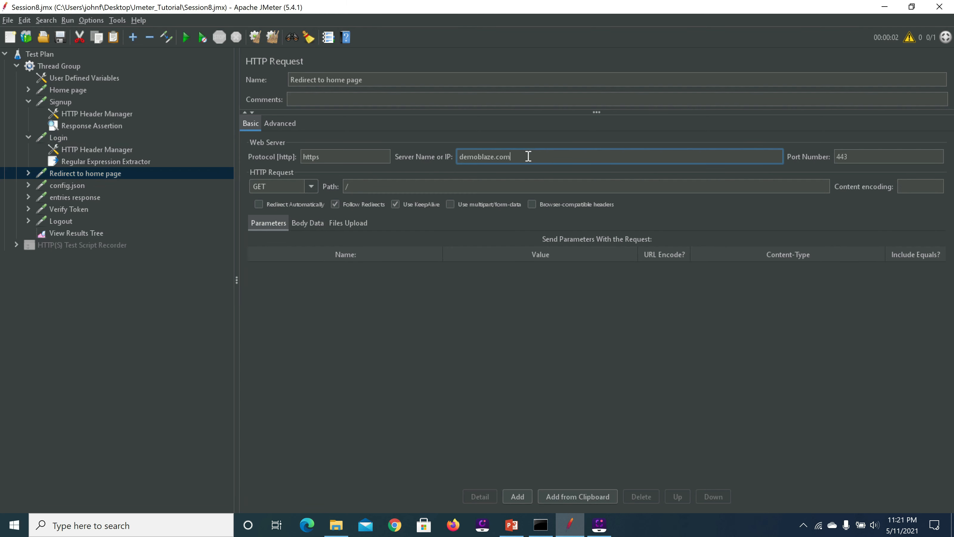
key("BackSpace")
key("BackSpace")
key("BackSpace")
key("BackSpace")
key("BackSpace")
key("BackSpace")
key("BackSpace")
key("BackSpace")
key("BackSpace")
key("BackSpace")
key("BackSpace")
key("BackSpace")
key("BackSpace")
key("ctrl+v")
Replace the config.json request's server name with the copied ${URL_DEFAULT} reference
left_click(69, 185)
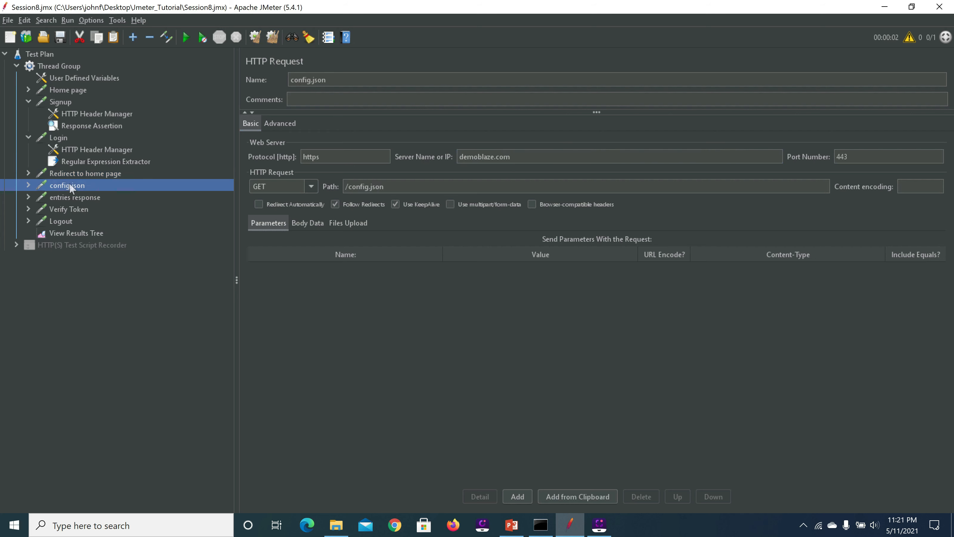
left_click(528, 154)
key("BackSpace")
key("BackSpace")
key("BackSpace")
key("BackSpace")
key("BackSpace")
key("BackSpace")
key("BackSpace")
key("BackSpace")
key("BackSpace")
key("BackSpace")
key("BackSpace")
key("BackSpace")
key("BackSpace")
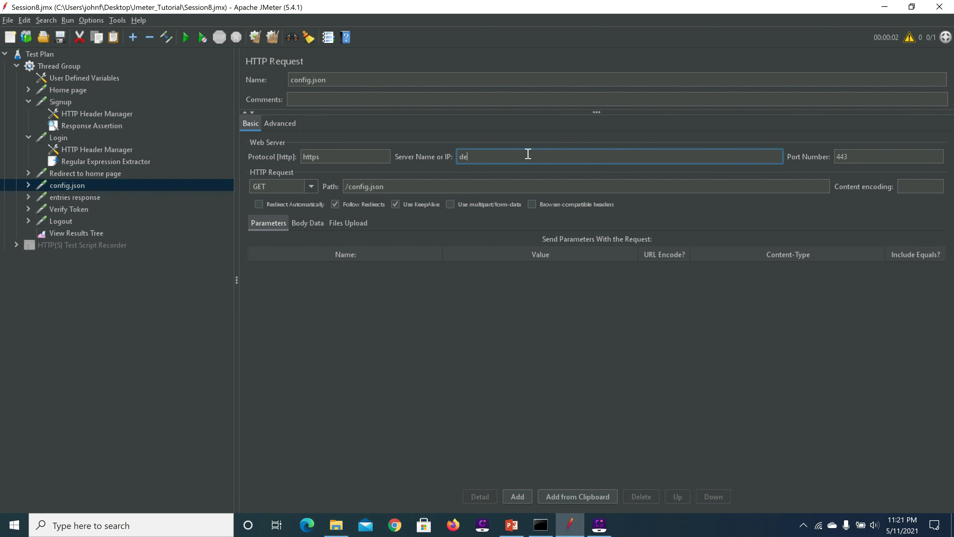
key("ctrl+v")
Replace the entries response request's server name with ${URL_API}, adapting the copied variable reference
left_click(73, 198)
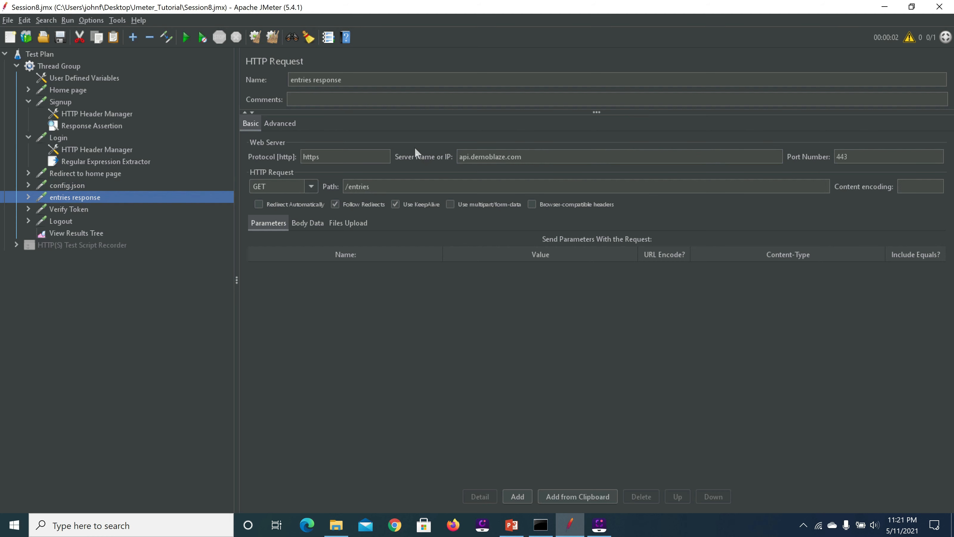
triple_click(548, 156)
key("ctrl+v")
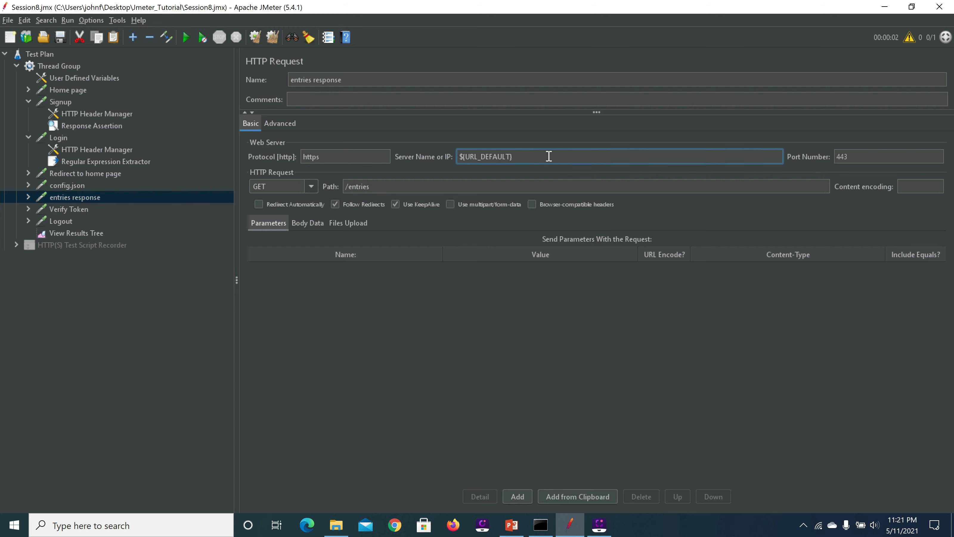
key("Left")
key("BackSpace")
key("BackSpace")
key("BackSpace")
key("BackSpace")
key("BackSpace")
key("BackSpace")
key("BackSpace")
type("API")
Replace the Verify Token request's server name with ${URL_API}, adapting the copied variable reference
left_click(76, 208)
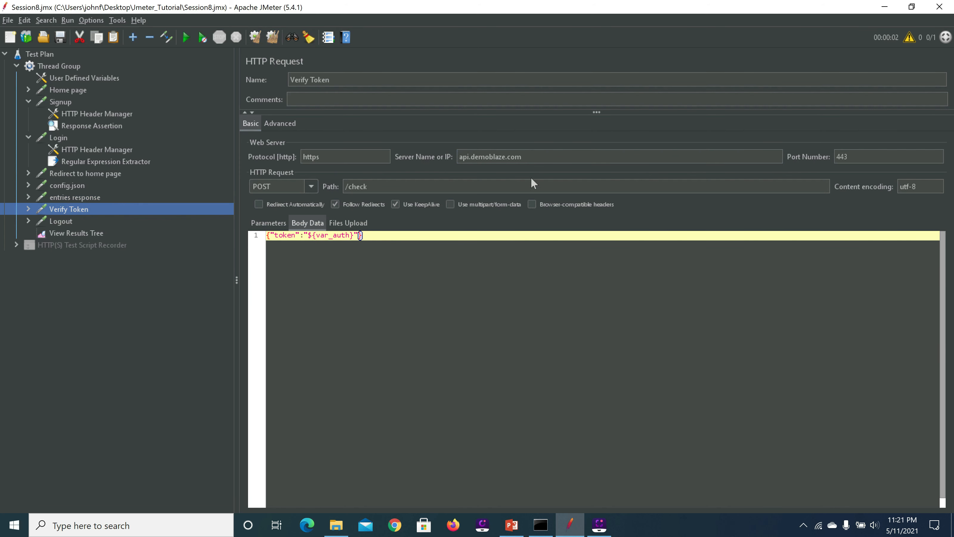
left_click(533, 155)
key("BackSpace")
key("BackSpace")
key("BackSpace")
key("BackSpace")
key("BackSpace")
key("BackSpace")
key("BackSpace")
key("BackSpace")
key("BackSpace")
key("BackSpace")
key("BackSpace")
key("BackSpace")
key("BackSpace")
key("BackSpace")
key("BackSpace")
key("BackSpace")
key("BackSpace")
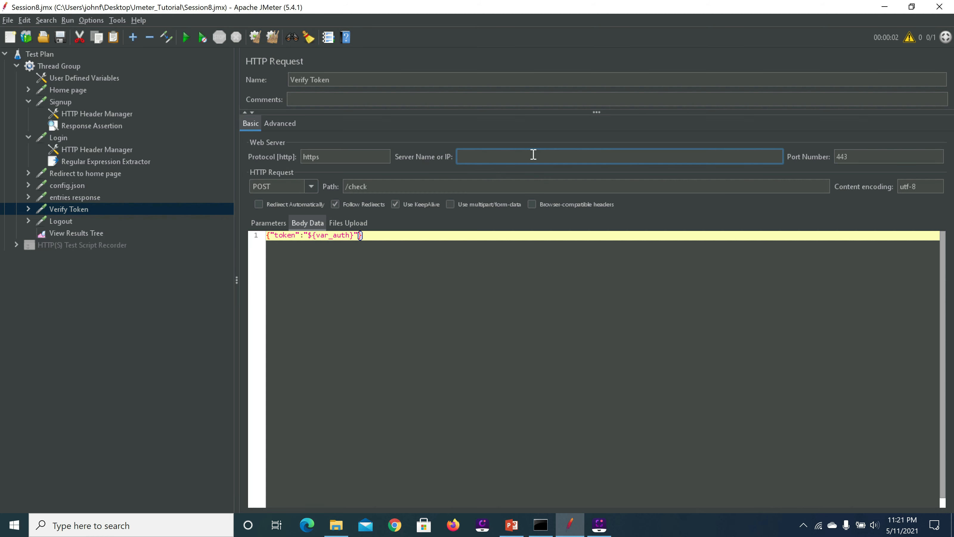
key("ctrl+v")
key("Left")
key("BackSpace")
key("BackSpace")
key("BackSpace")
key("BackSpace")
key("BackSpace")
key("BackSpace")
key("BackSpace")
type("API")
Replace the Logout request's server name with the copied ${URL_DEFAULT} reference
left_click(71, 220)
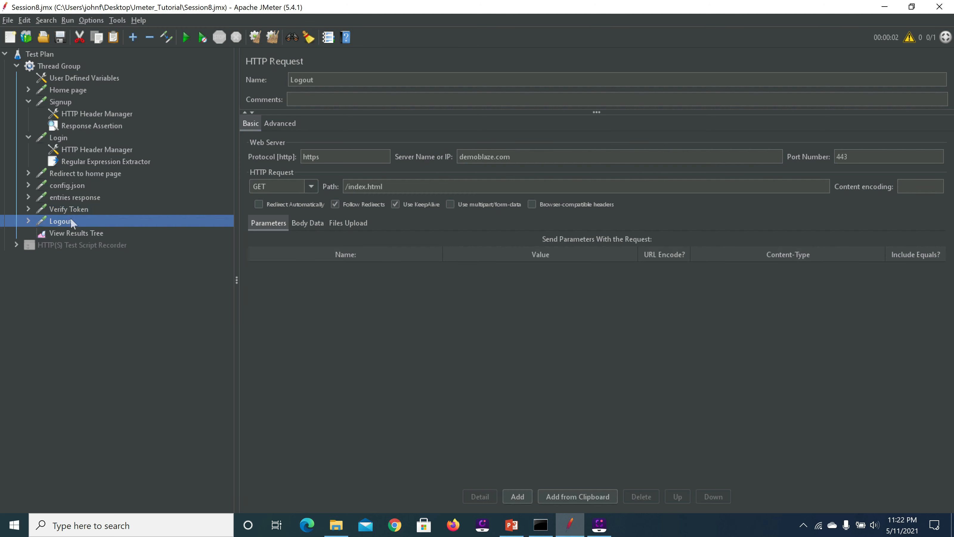
left_click(519, 155)
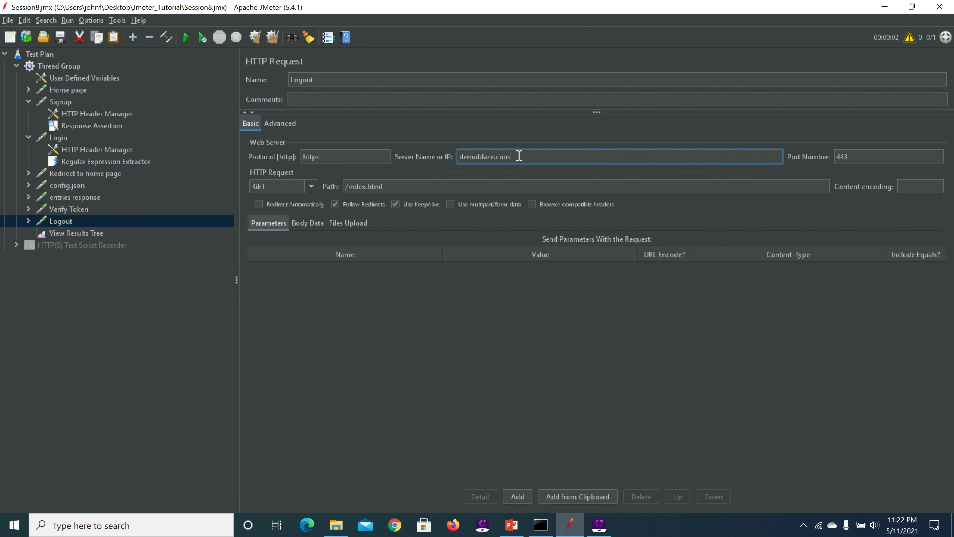
key("BackSpace")
key("BackSpace")
key("BackSpace")
key("BackSpace")
key("BackSpace")
key("BackSpace")
key("BackSpace")
key("BackSpace")
key("BackSpace")
key("BackSpace")
key("BackSpace")
key("BackSpace")
key("BackSpace")
key("ctrl+v")
Review the server name of every request from Home page to Logout against the URL_API and URL_DEFAULT User Defined Variables
left_click(58, 138)
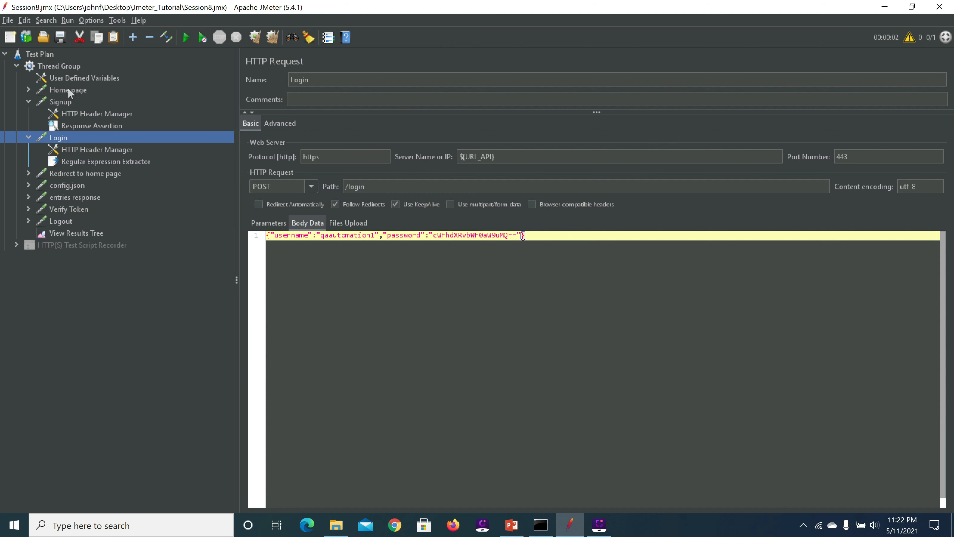
left_click(69, 92)
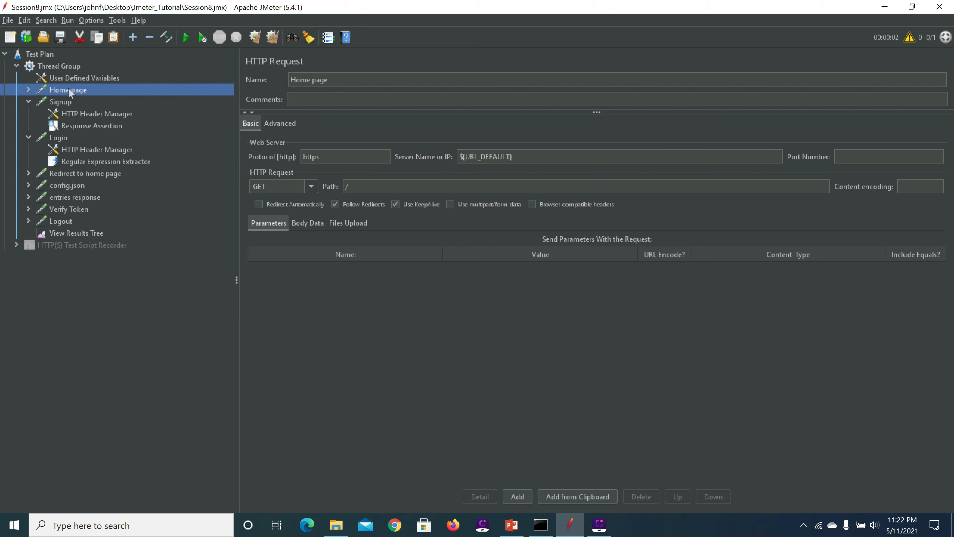
left_click(67, 103)
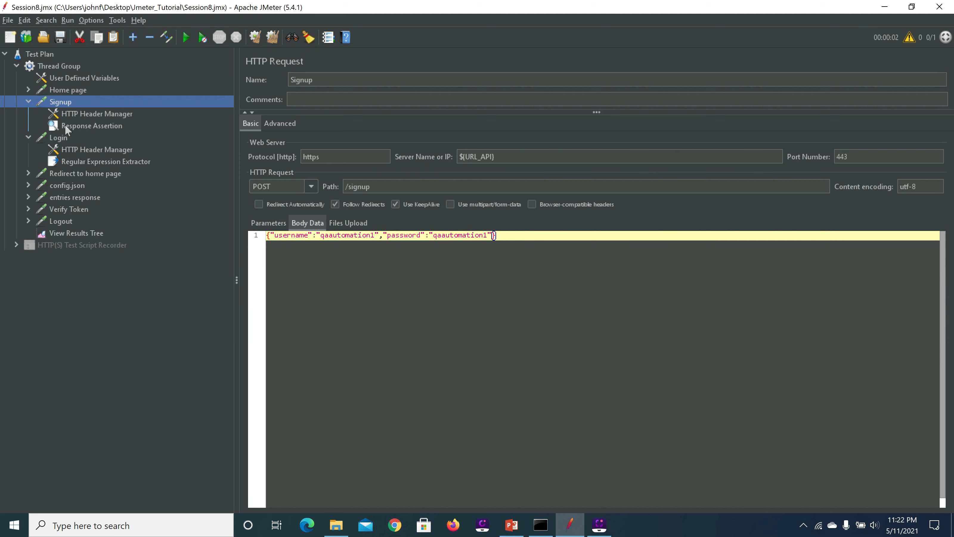
left_click(64, 139)
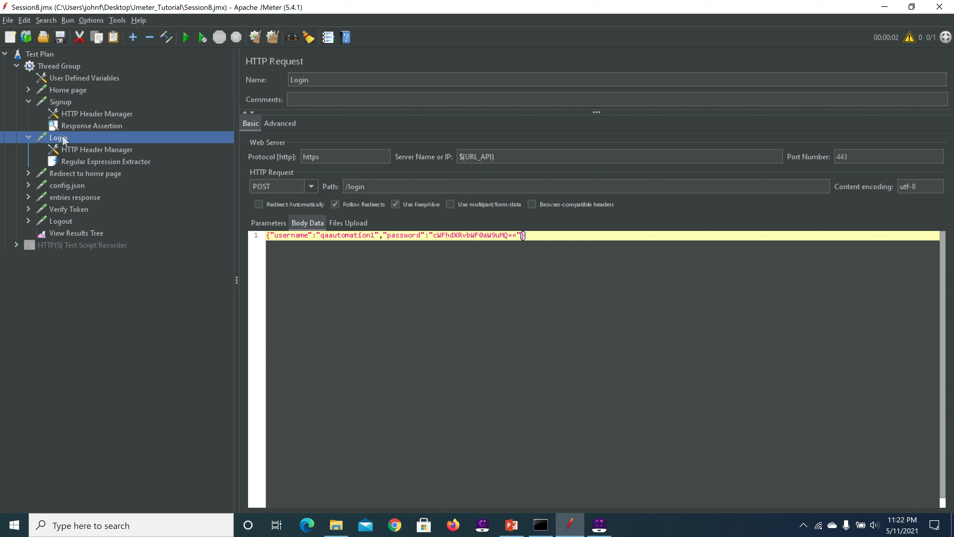
left_click(69, 174)
left_click(69, 186)
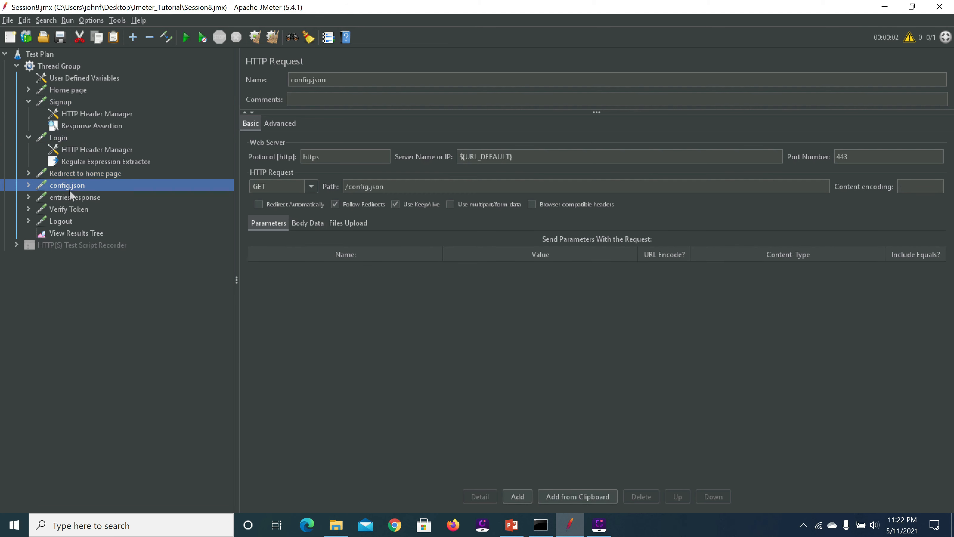
left_click(71, 196)
left_click(72, 208)
left_click(71, 221)
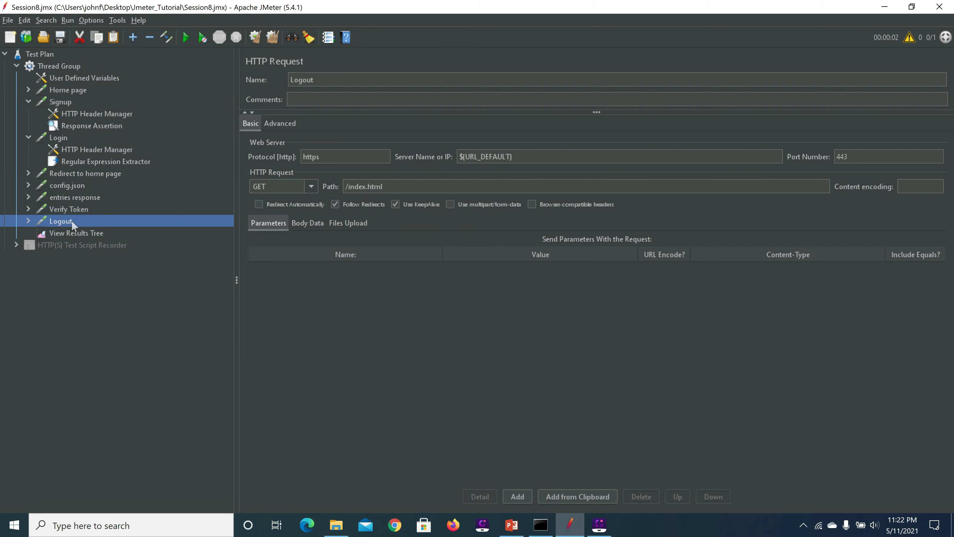
left_click(71, 77)
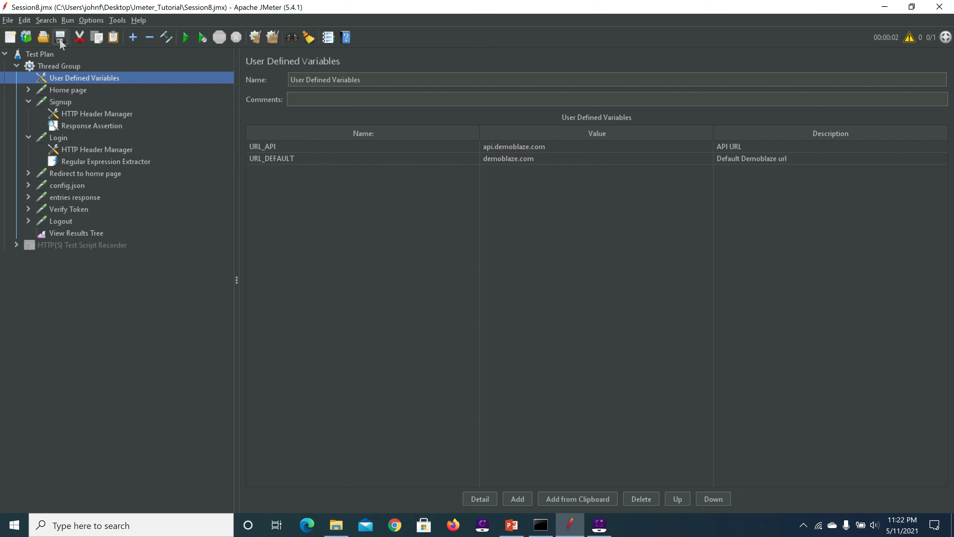
Clear the previous results in View Results Tree and run the test plan again
left_click(87, 233)
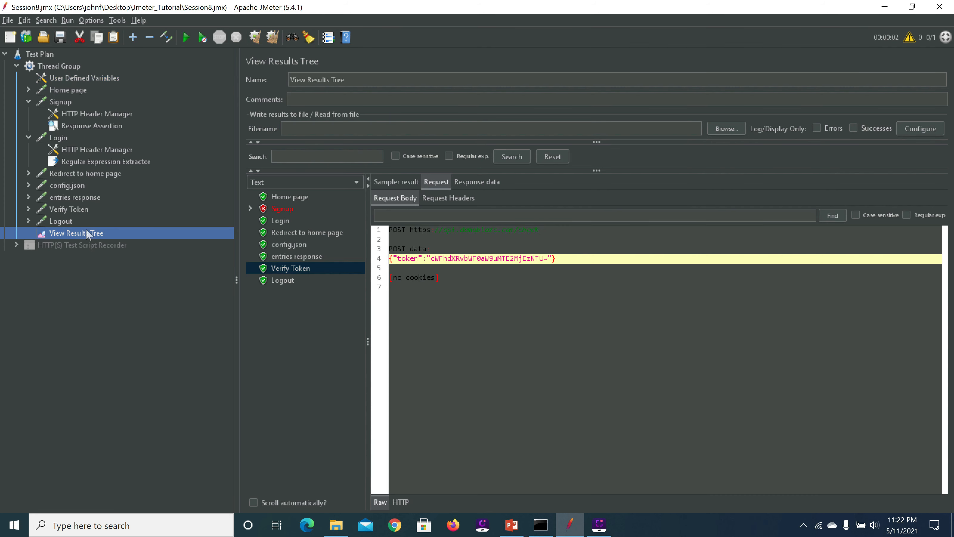
left_click(265, 37)
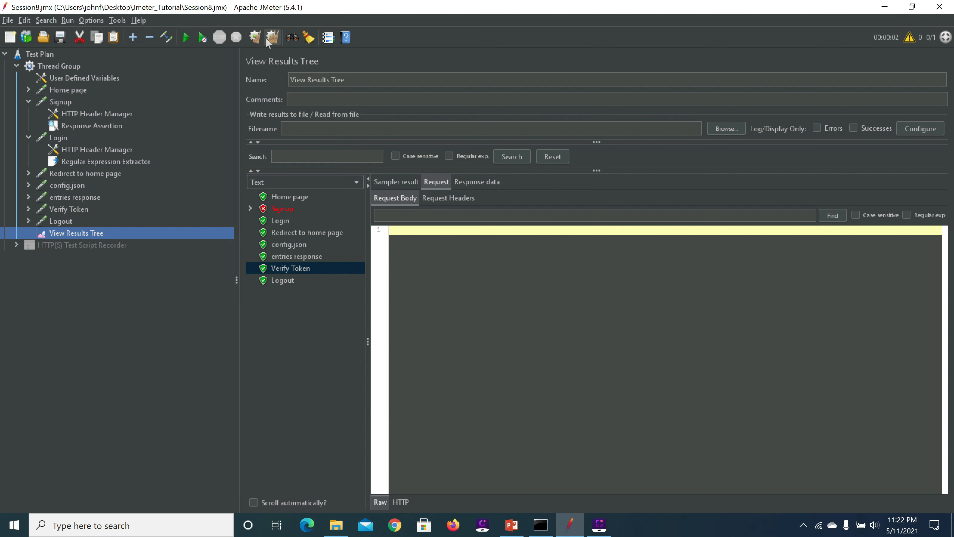
left_click(188, 38)
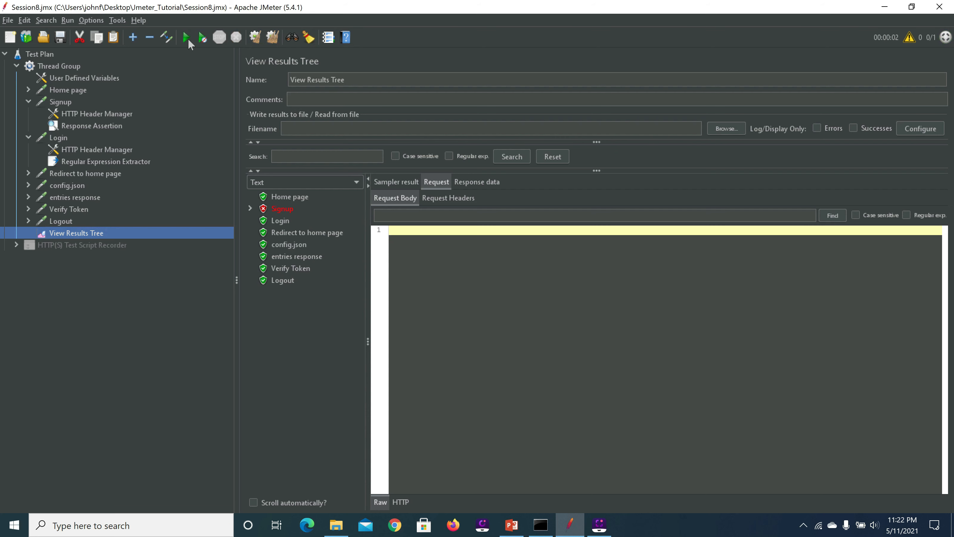
Examine the Signup result and its assertion, and the URLs sent by the Login, Redirect to home page and config.json requests
left_click(250, 208)
left_click(276, 209)
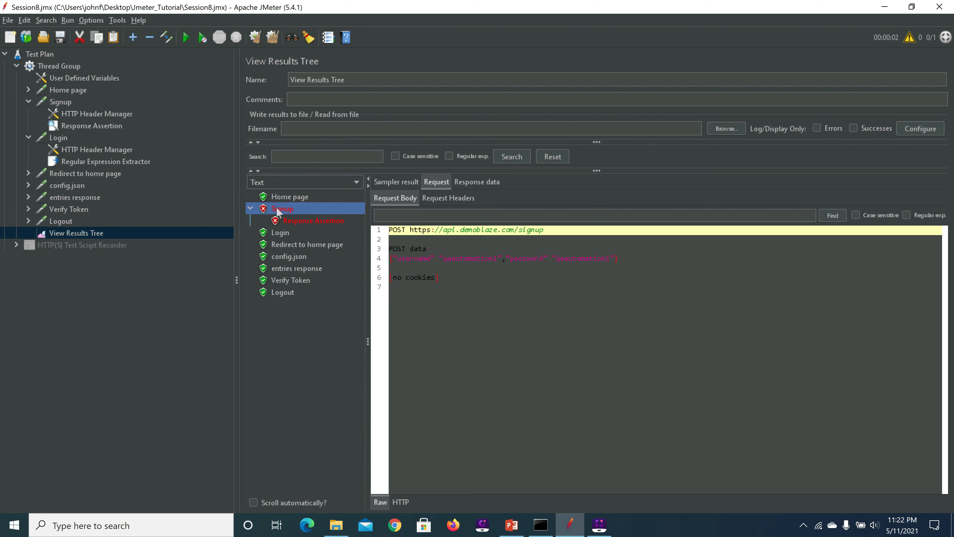
left_click(286, 219)
left_click(285, 233)
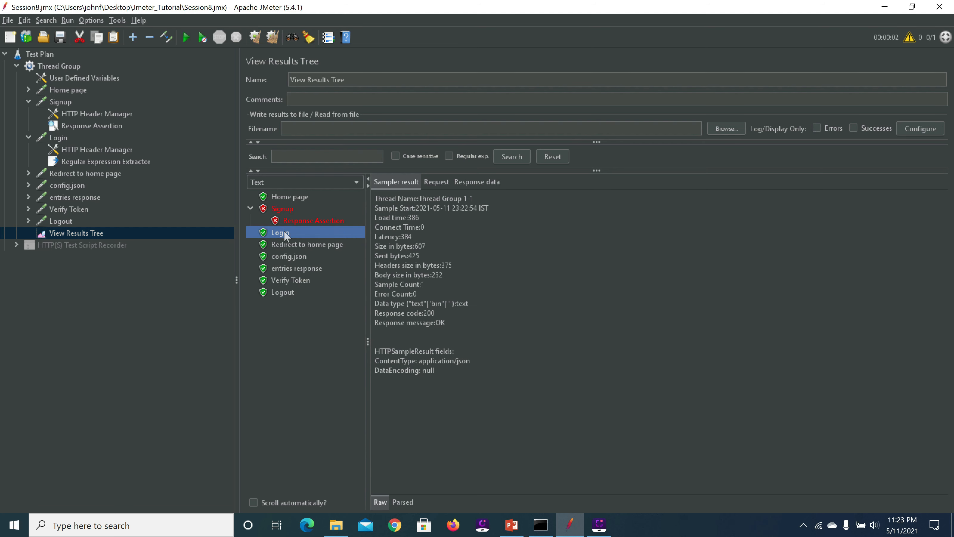
left_click(447, 182)
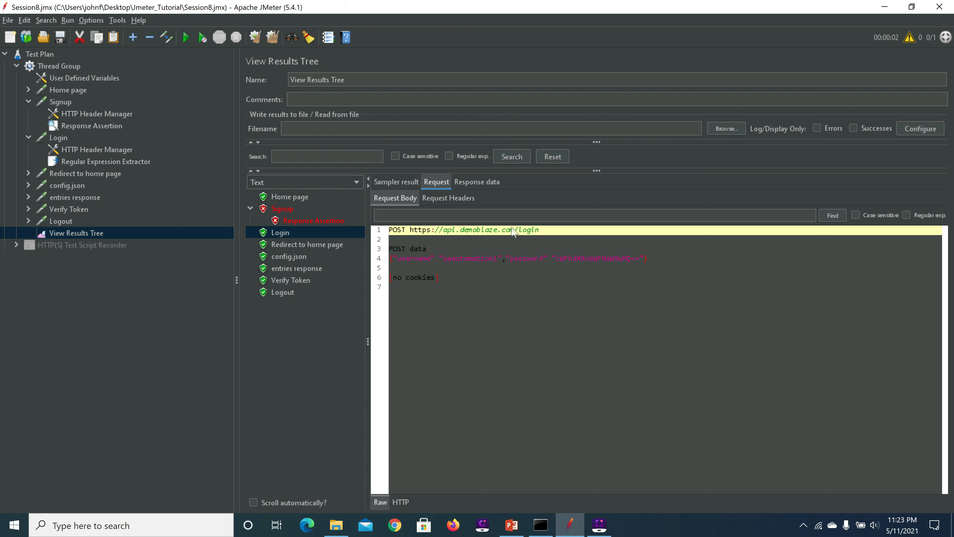
left_click(305, 245)
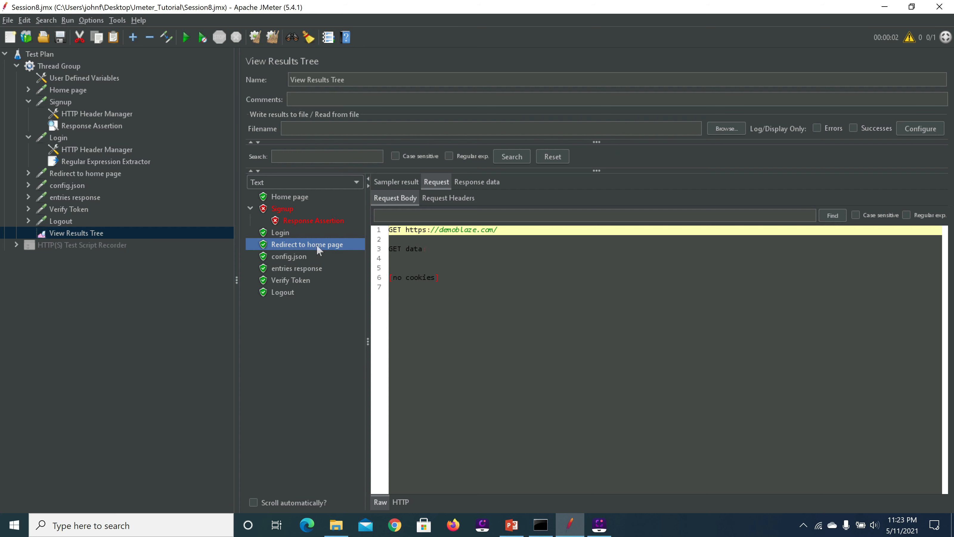
left_click(297, 252)
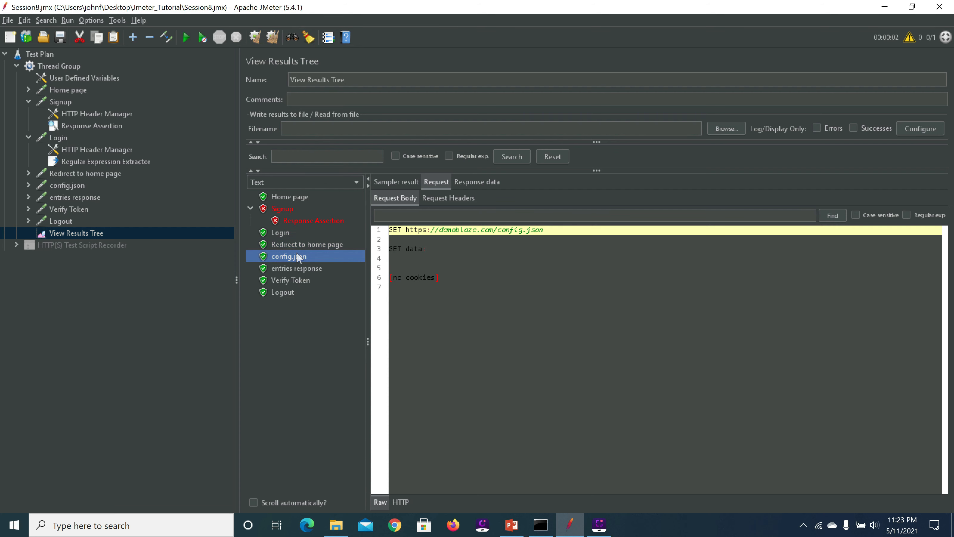
Examine the response data of config.json, entries response, Verify Token and Logout, plus the URL sent by Logout
left_click(476, 182)
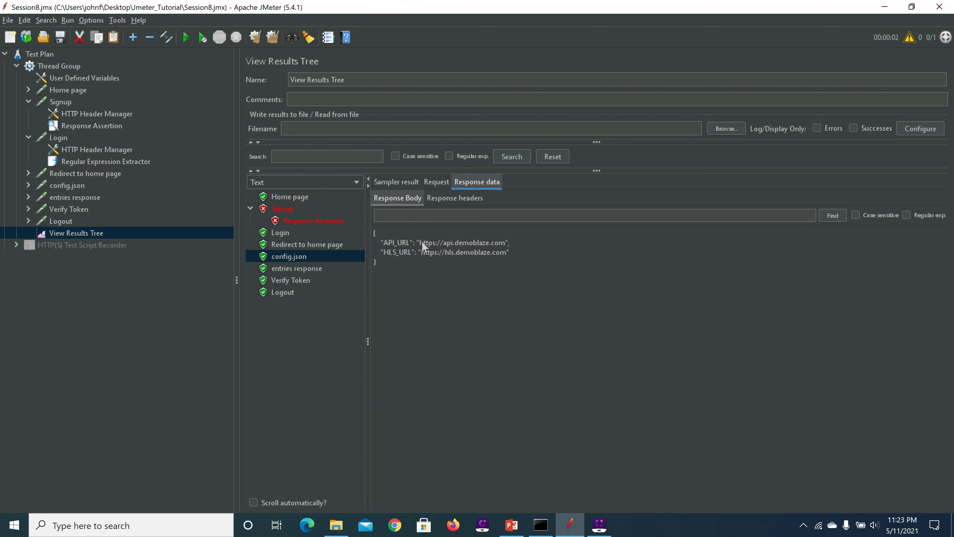
left_click(297, 268)
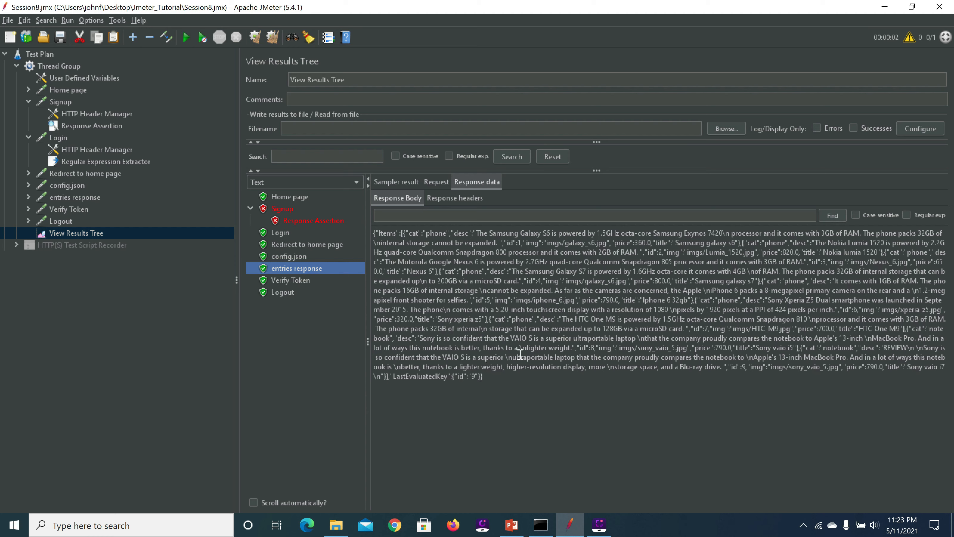
left_click(298, 278)
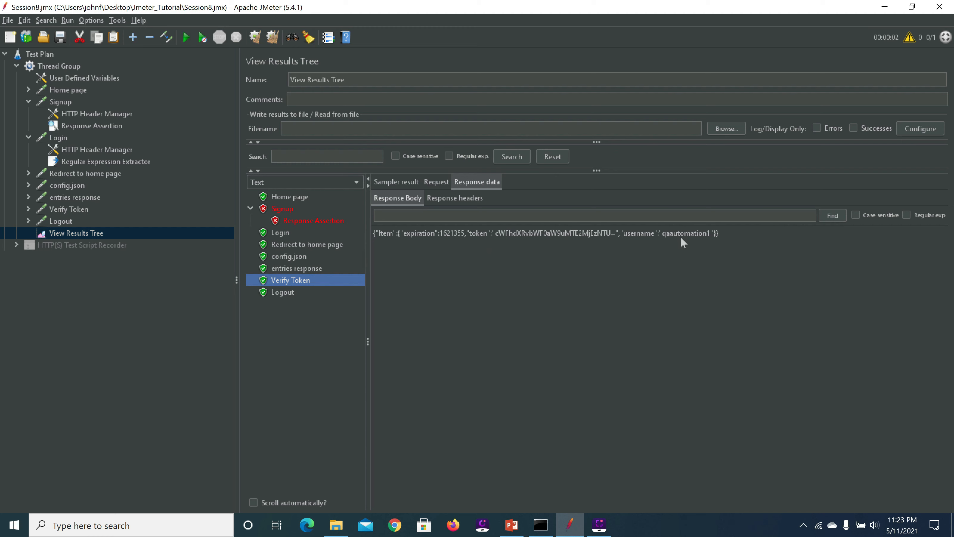
left_click(289, 295)
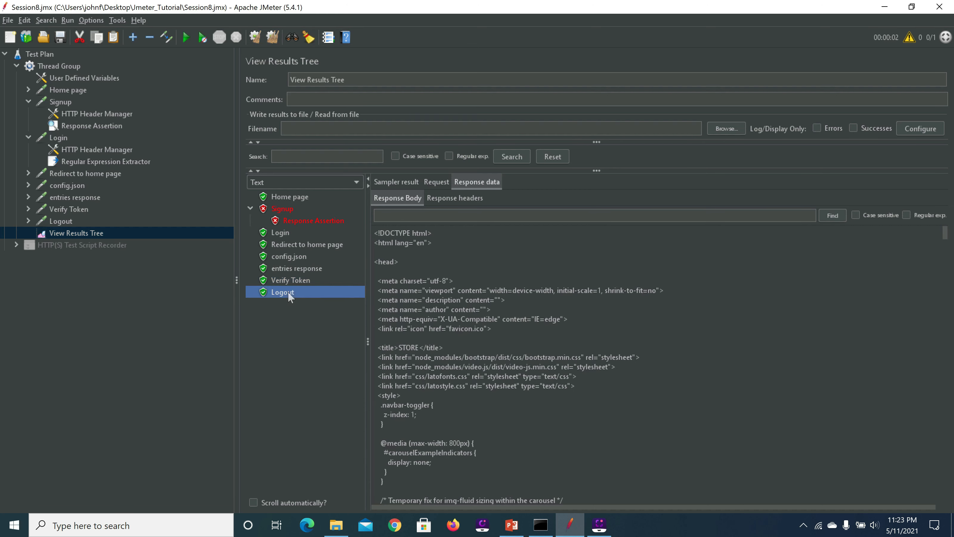
left_click(443, 182)
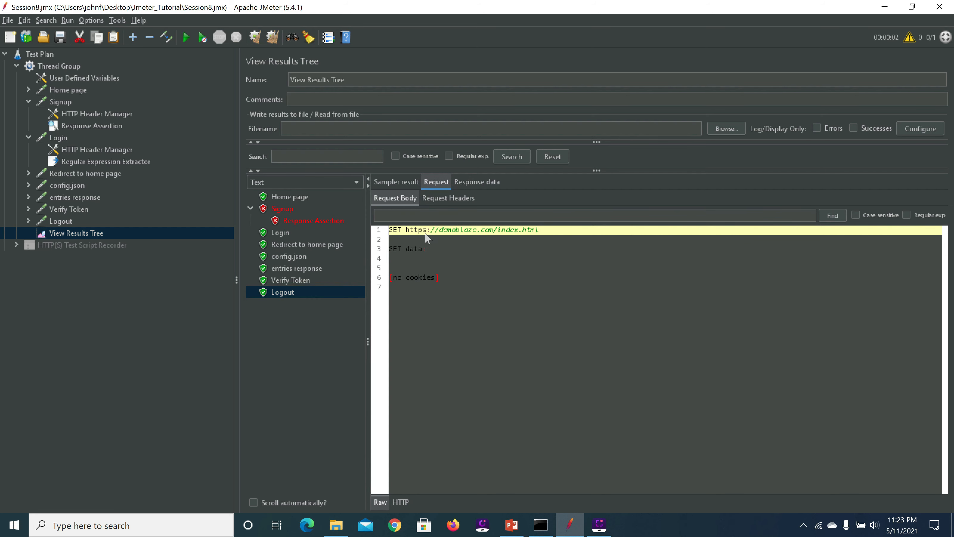
Recheck the User Defined Variables and collapse the Login and Signup requests in the test plan tree
left_click(74, 79)
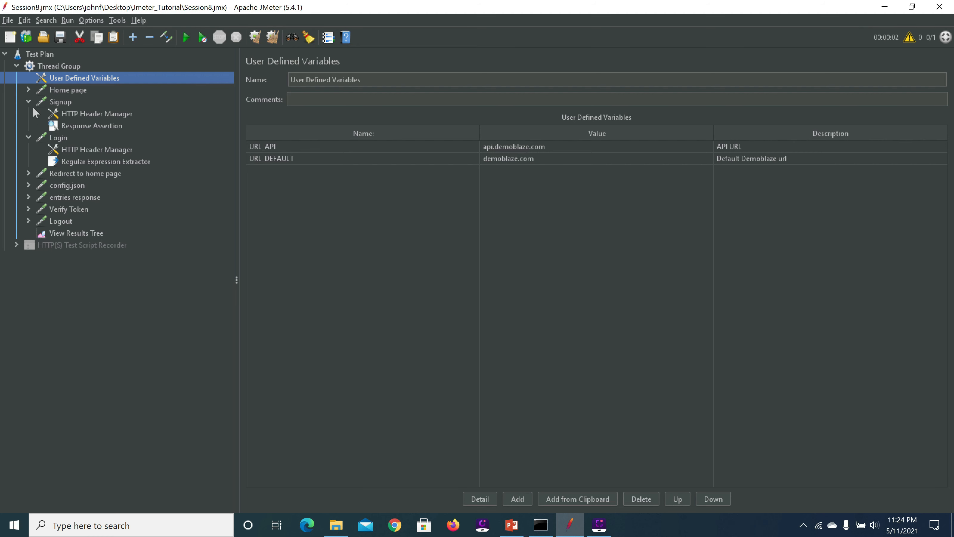
left_click(28, 137)
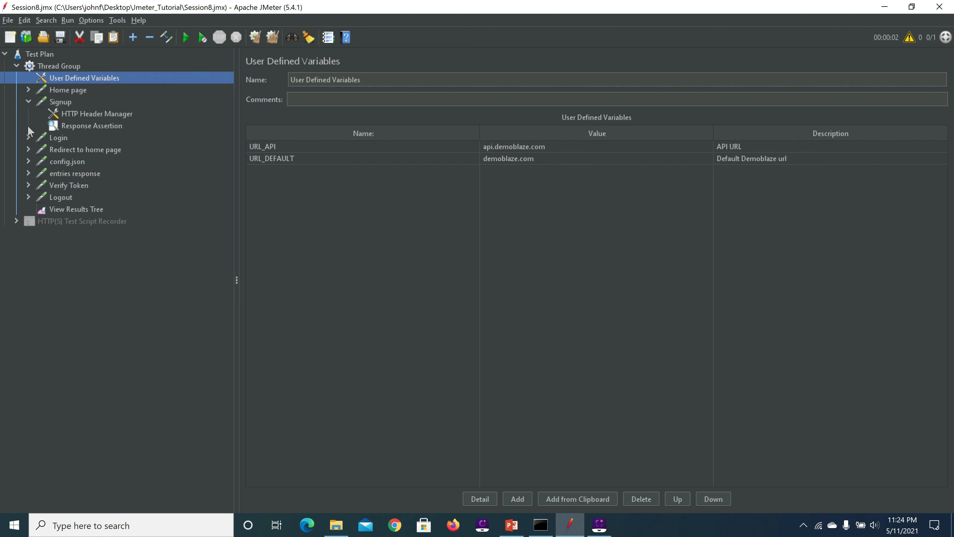
left_click(25, 101)
left_click(76, 184)
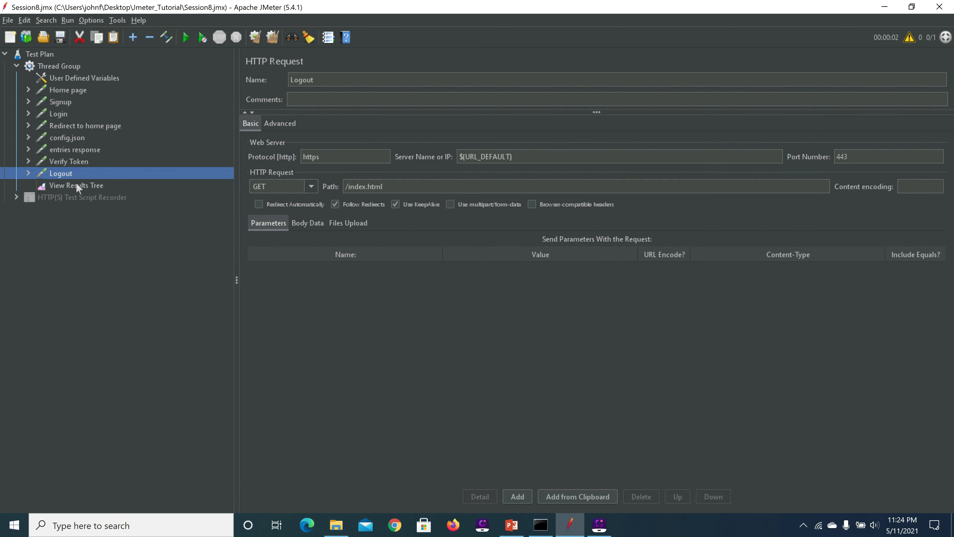